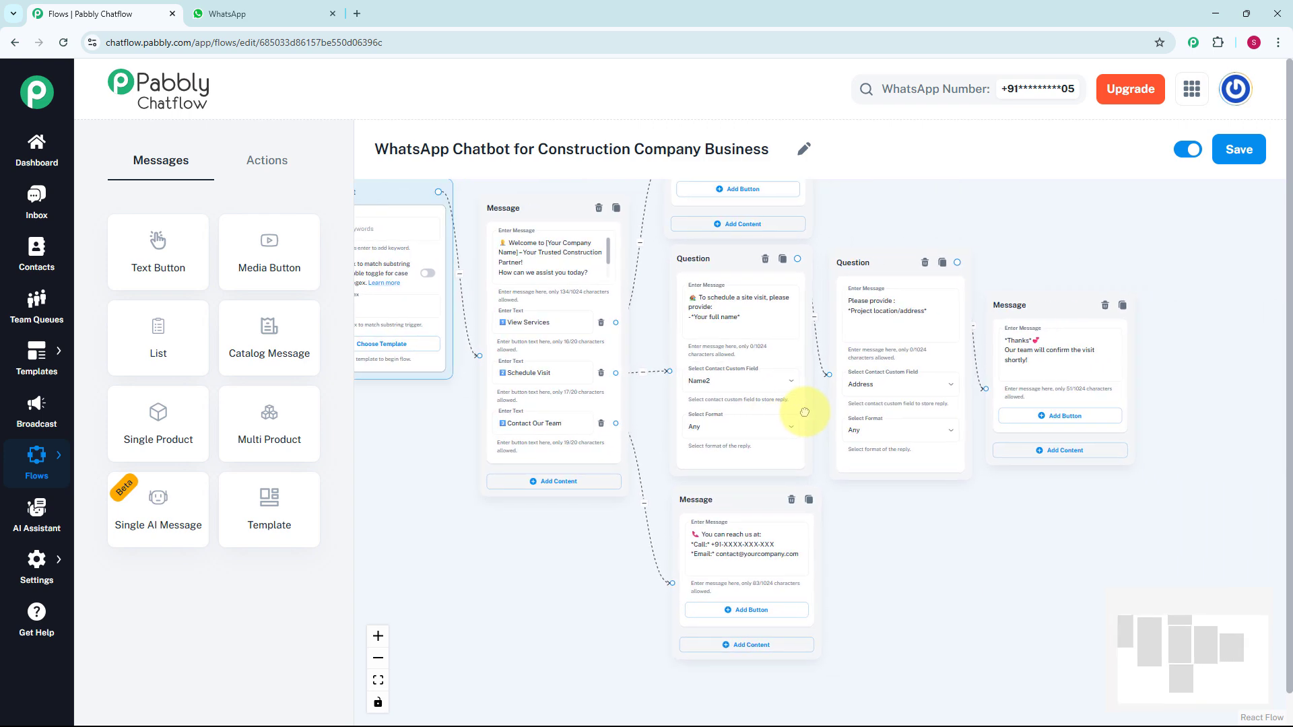
# - Examine the construction company chatbot flow, from Flow Start through the site-visit questions to the contact and thank-you messages
pyautogui.scroll(3, 1155, 372)
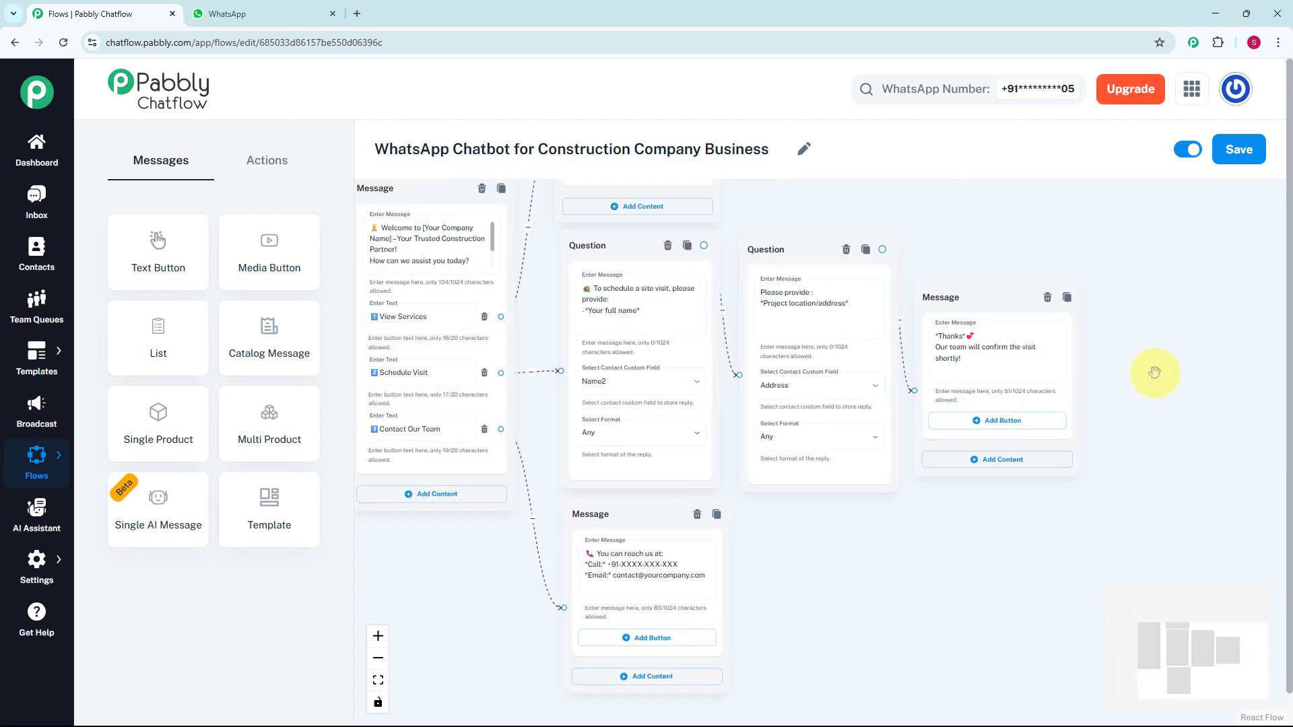
pyautogui.moveTo(1159, 375); pyautogui.dragTo(1217, 314)
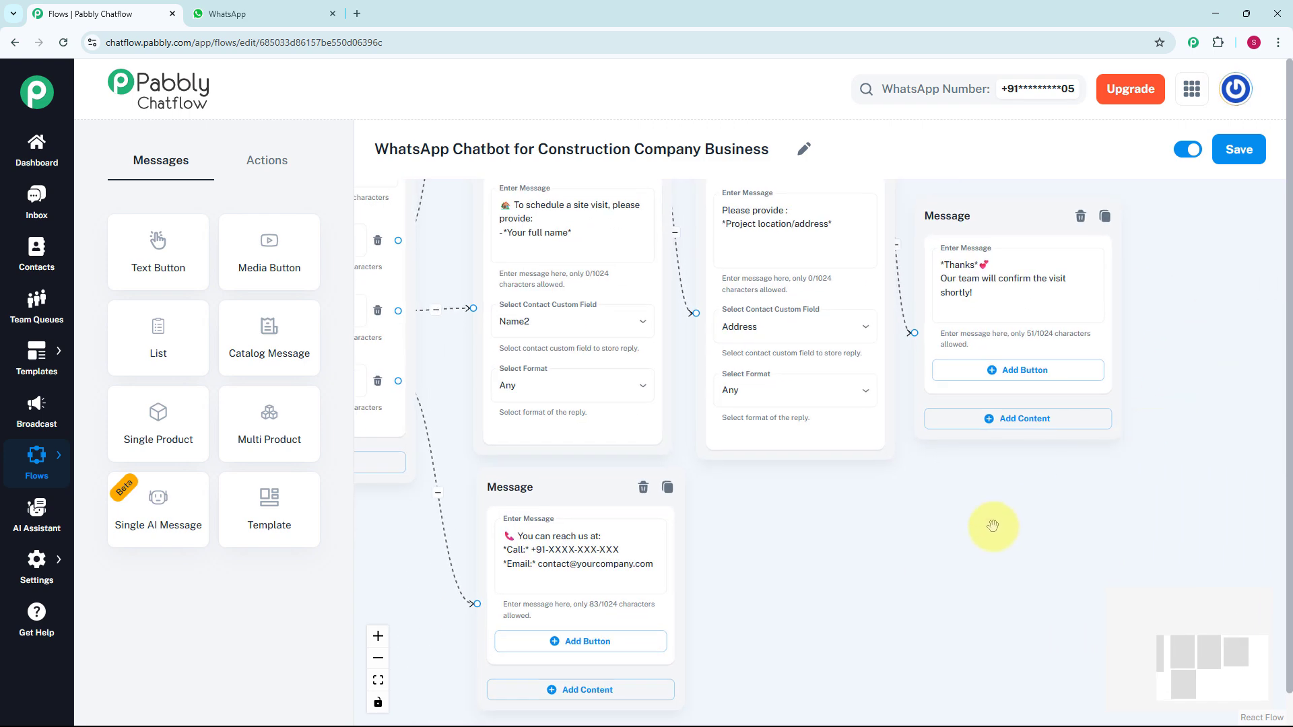
pyautogui.moveTo(982, 522); pyautogui.dragTo(949, 528)
pyautogui.scroll(-2, 951, 485)
pyautogui.scroll(-1, 950, 485)
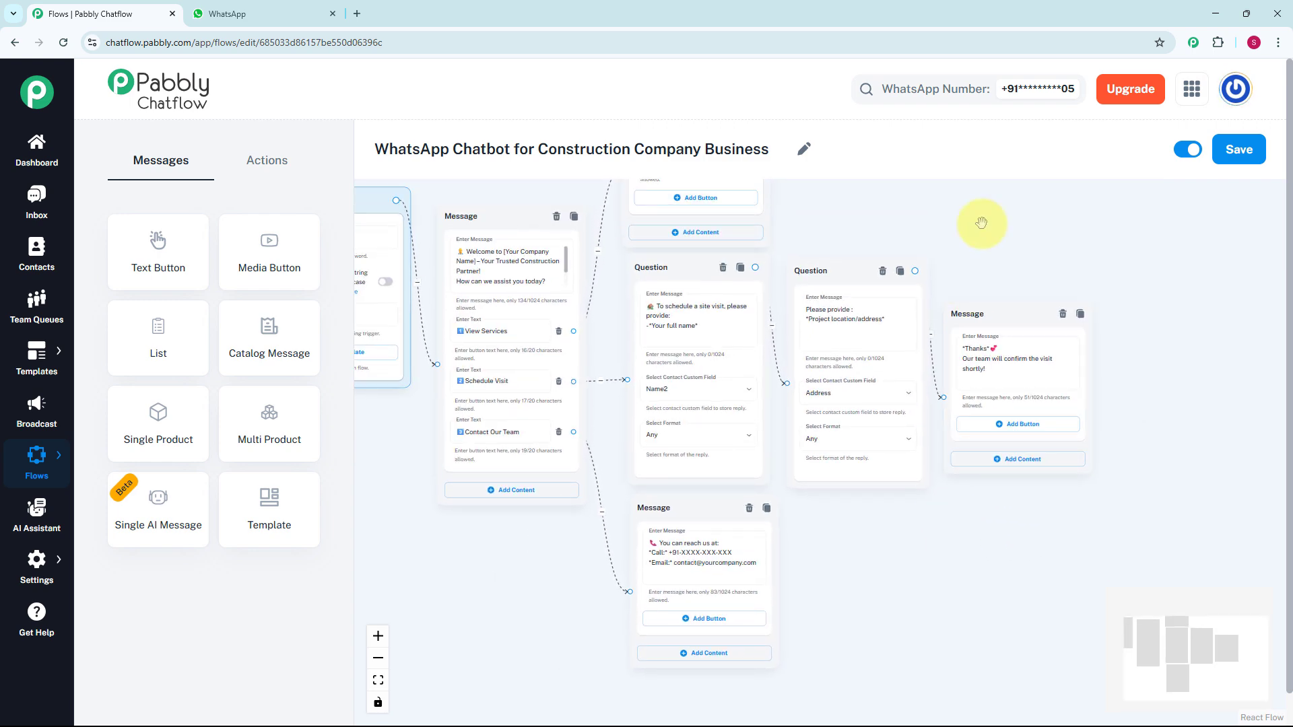
pyautogui.moveTo(981, 220); pyautogui.dragTo(1016, 288)
pyautogui.scroll(-1, 1021, 289)
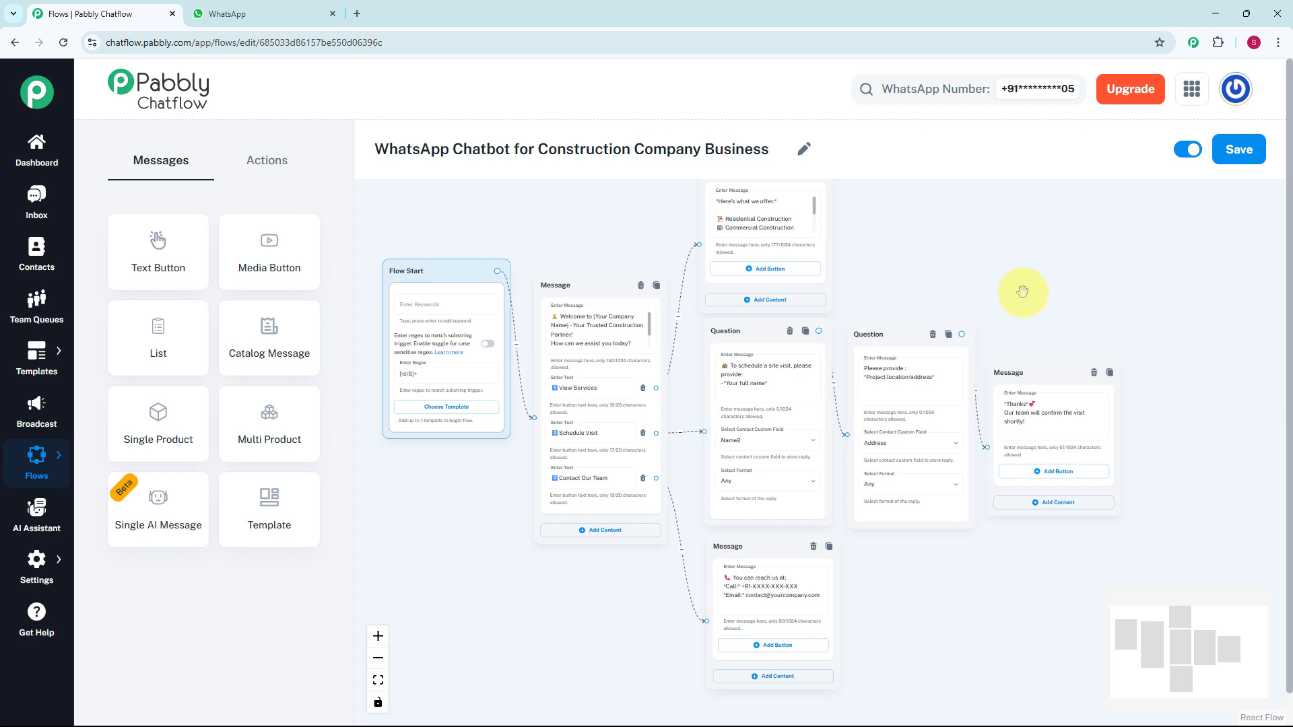
# - Switch to the WhatsApp test chat and try View Services, Schedule Visit with the answers User and Bhopal, and Contact Our Team
pyautogui.hotkey('ctrl', 'Tab')
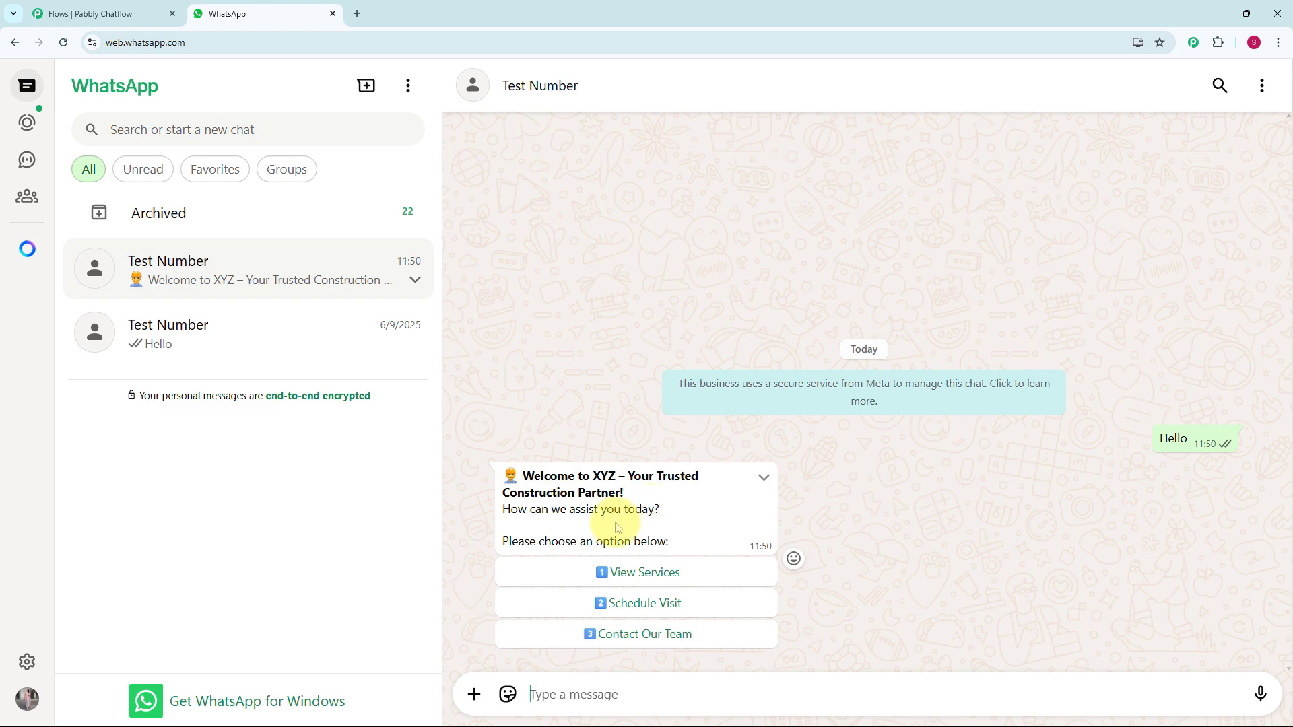
pyautogui.click(694, 580)
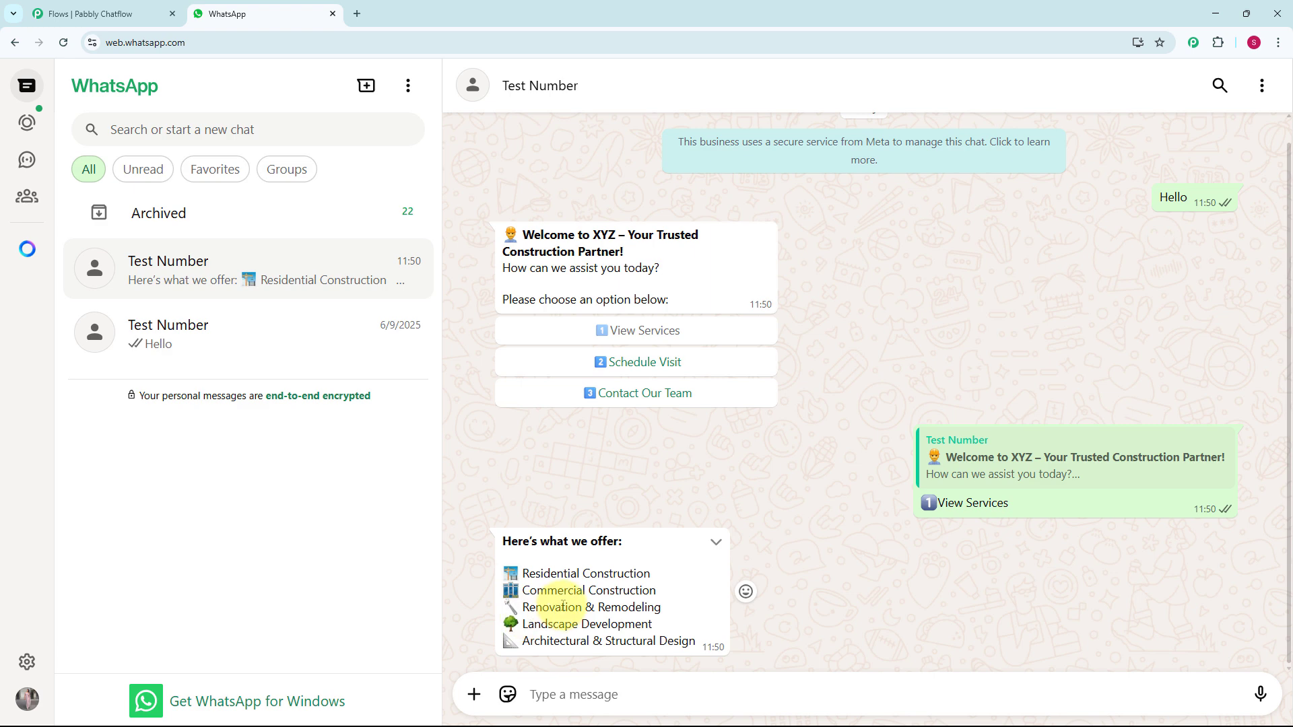
pyautogui.scroll(1, 563, 605)
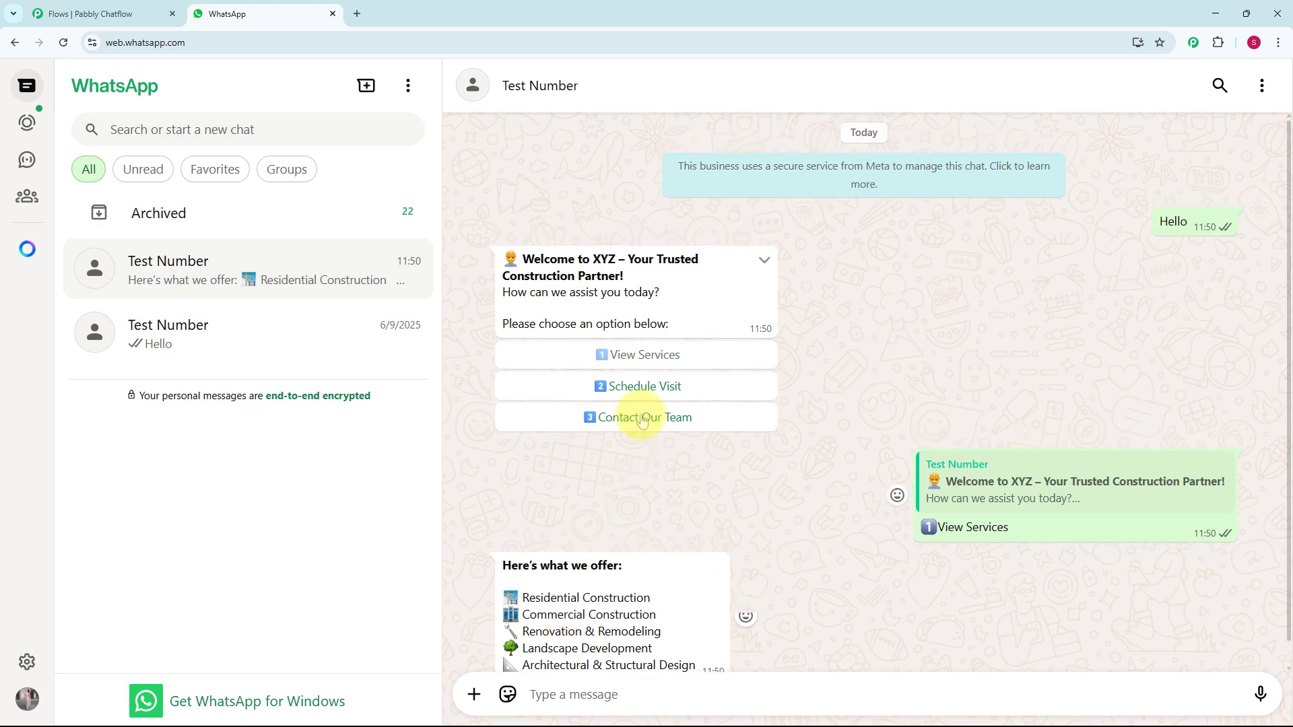
pyautogui.click(642, 388)
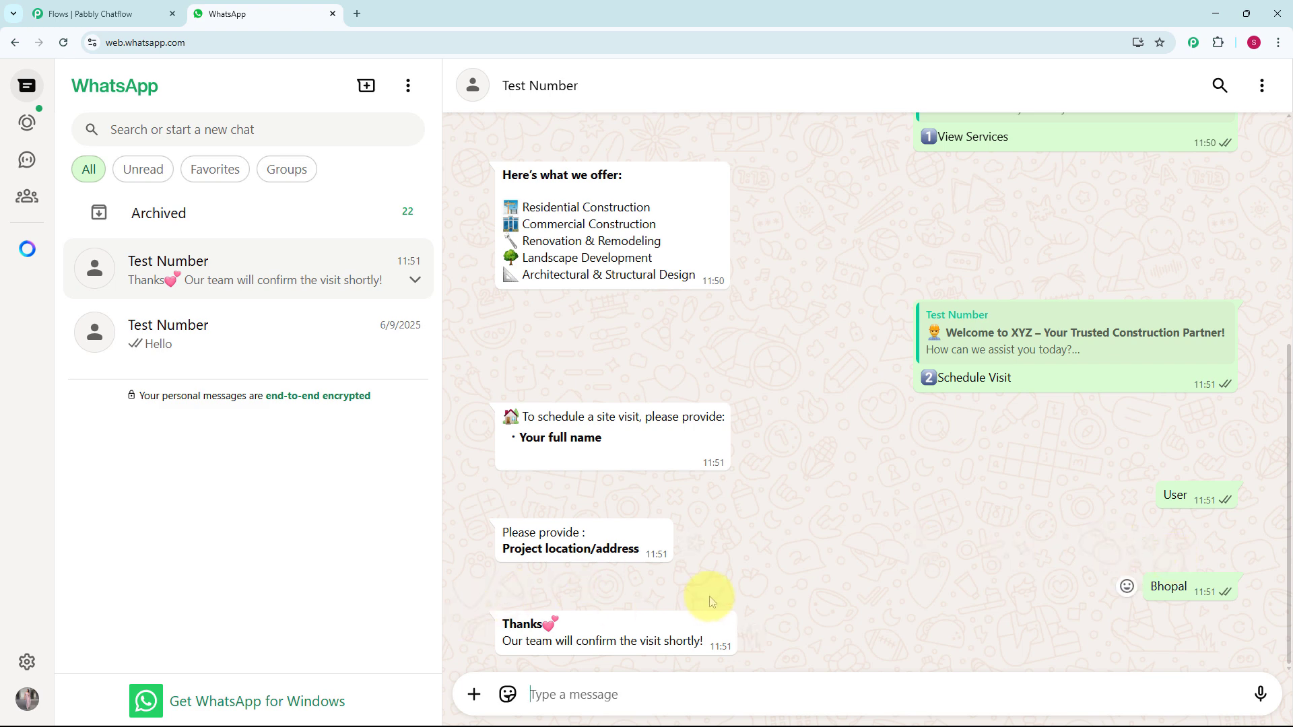
pyautogui.scroll(6, 709, 596)
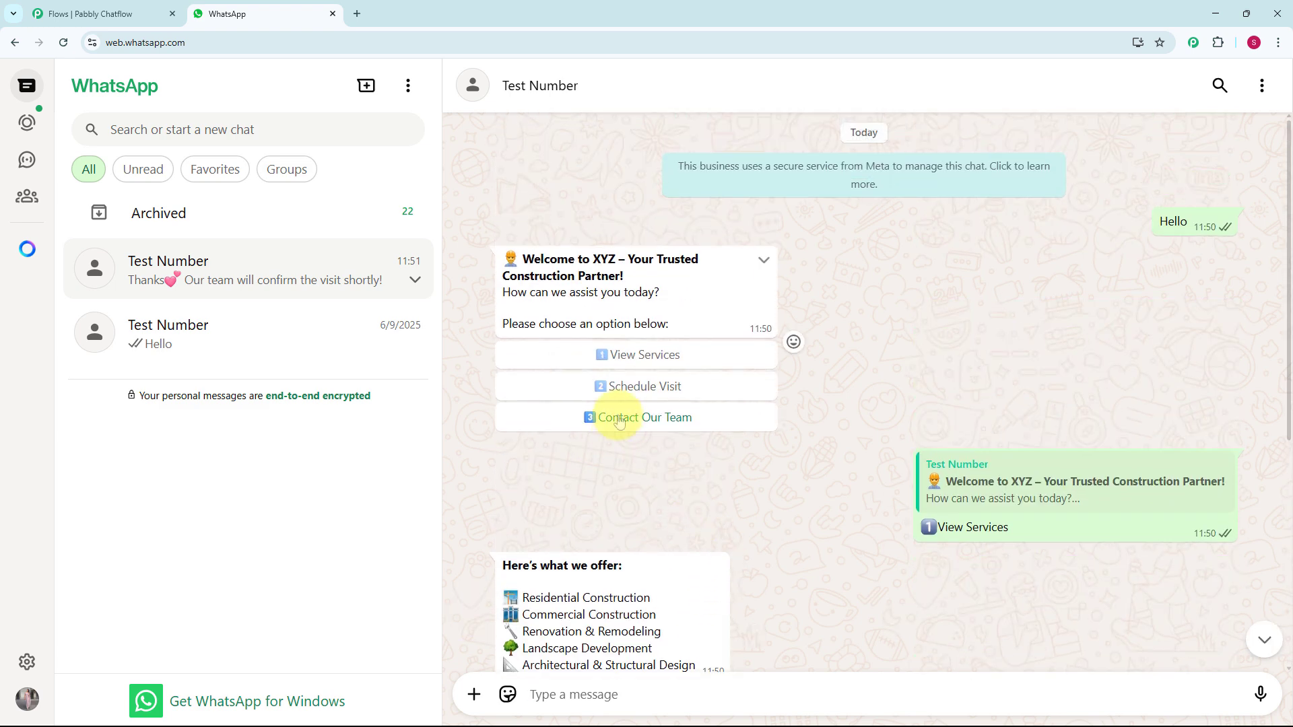
pyautogui.click(620, 419)
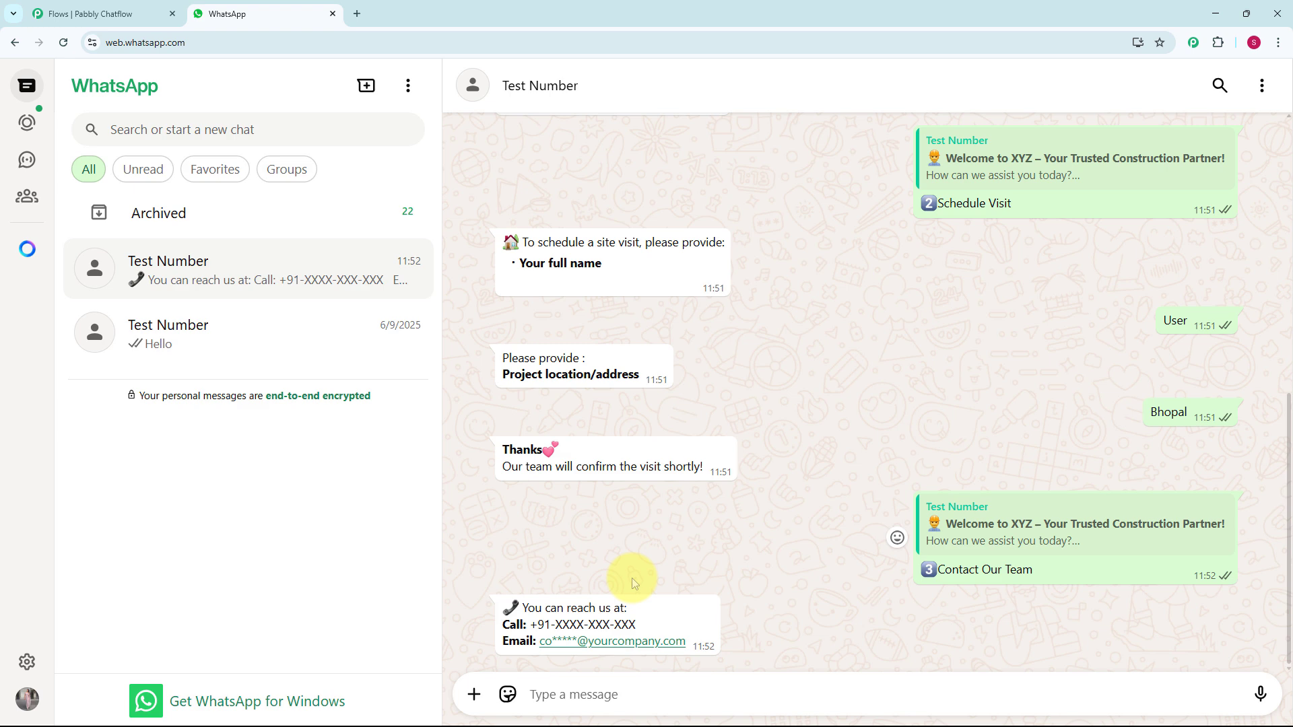
# - Review the test conversation from the contact reply back to the welcome message
pyautogui.scroll(2, 632, 578)
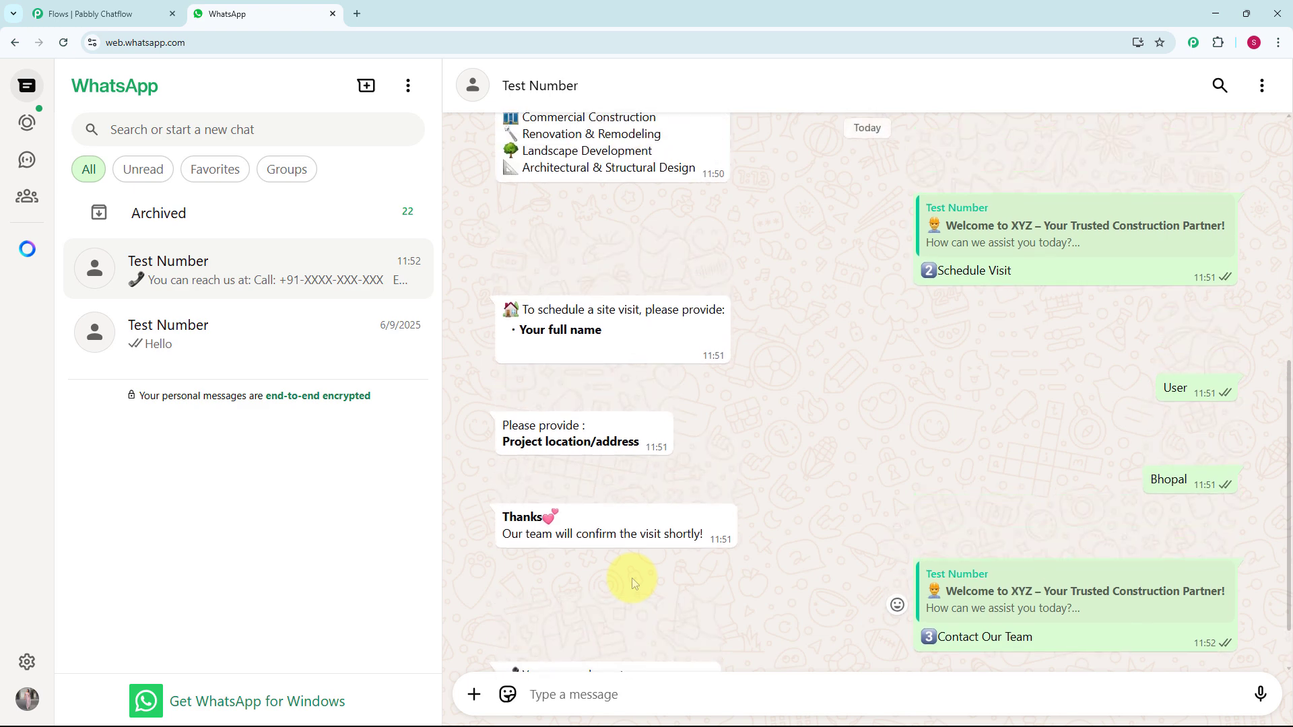
pyautogui.scroll(4, 632, 578)
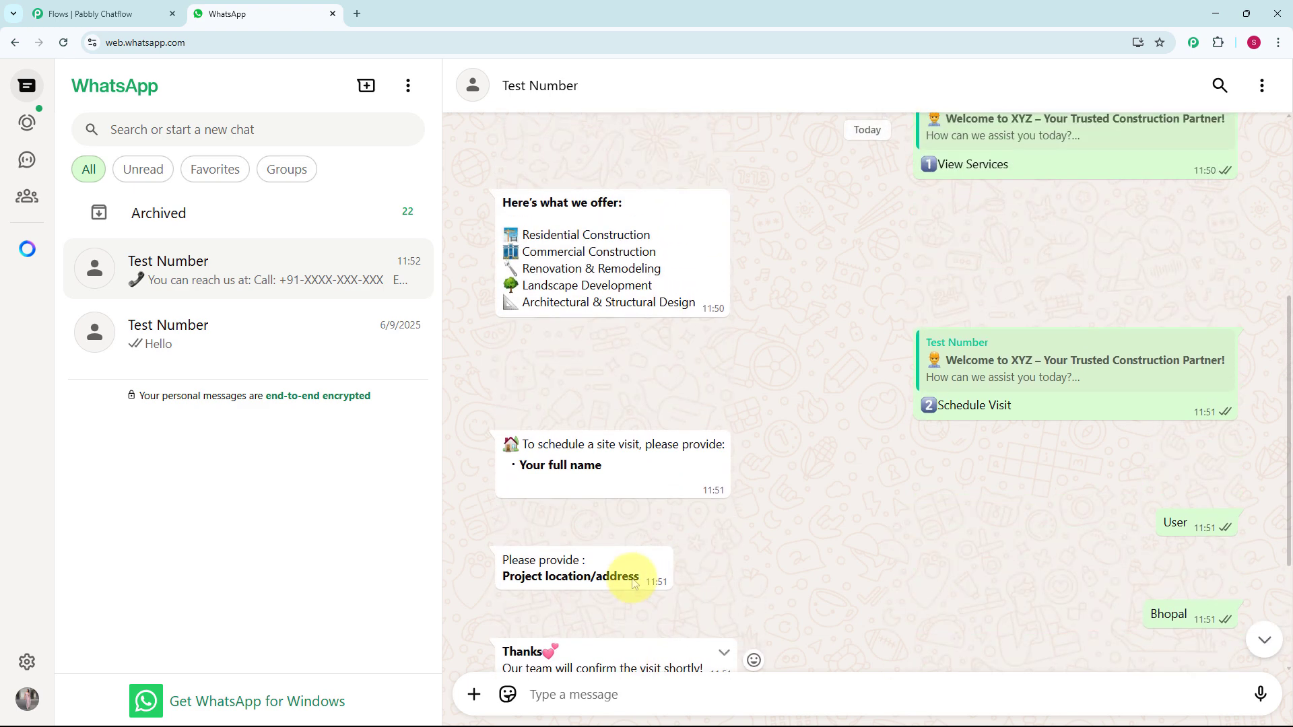
pyautogui.scroll(1, 633, 579)
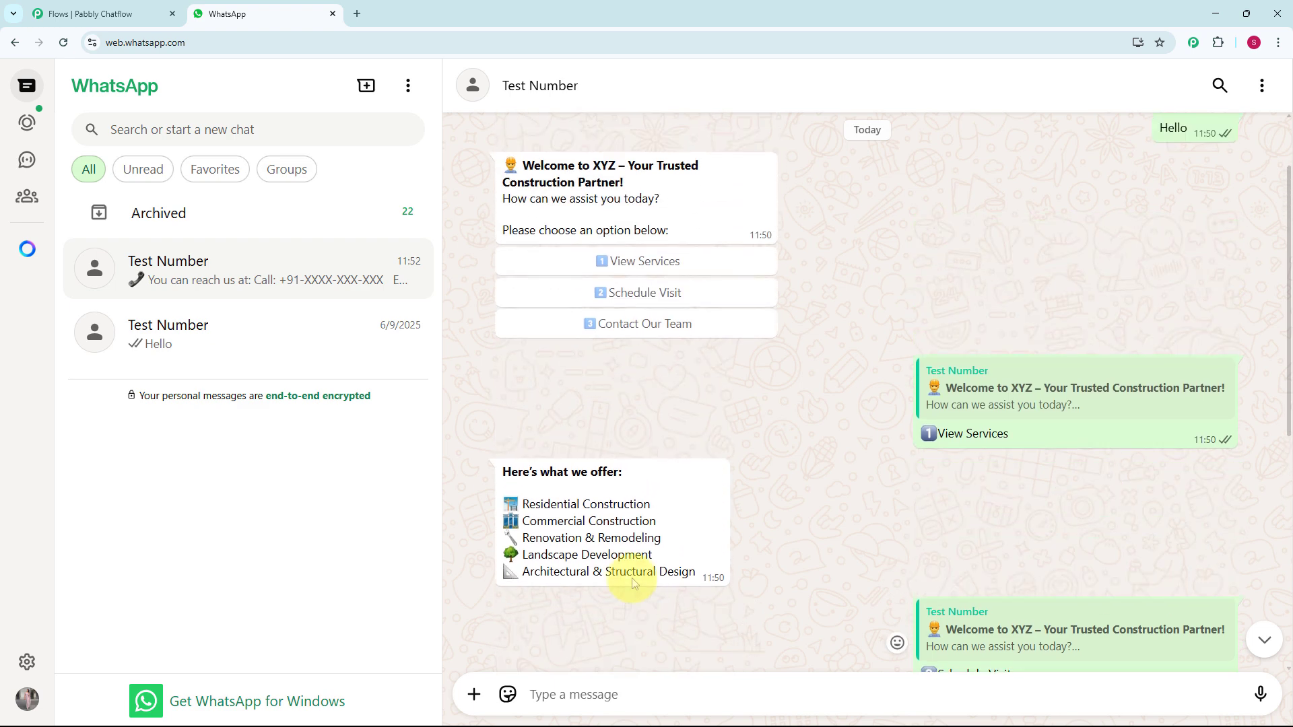
pyautogui.scroll(1, 633, 583)
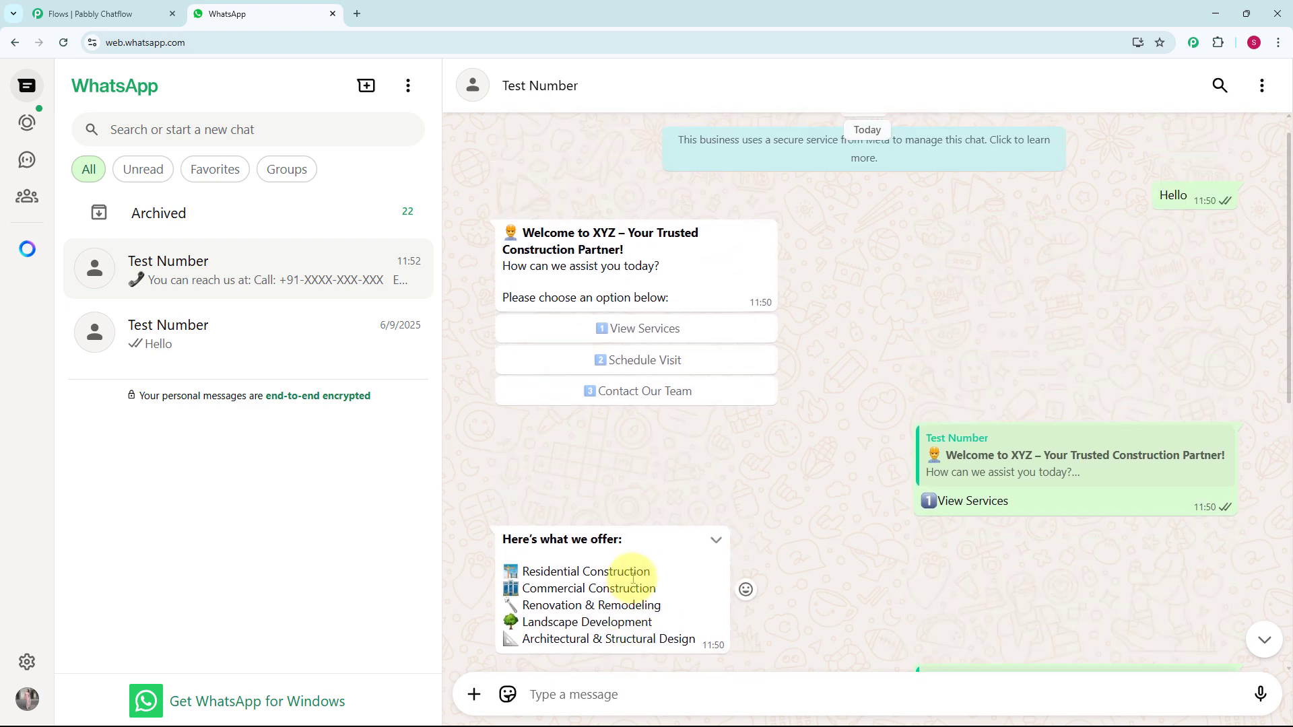
pyautogui.scroll(1, 632, 578)
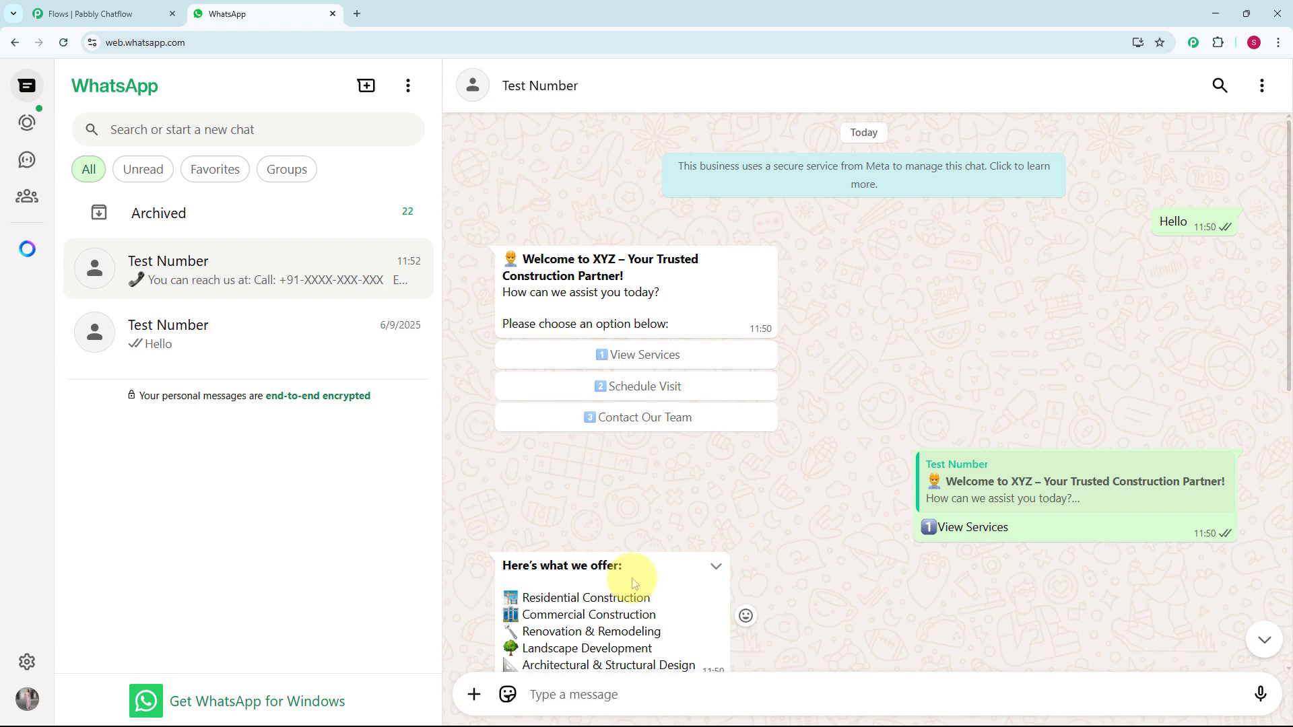
pyautogui.scroll(-1, 633, 583)
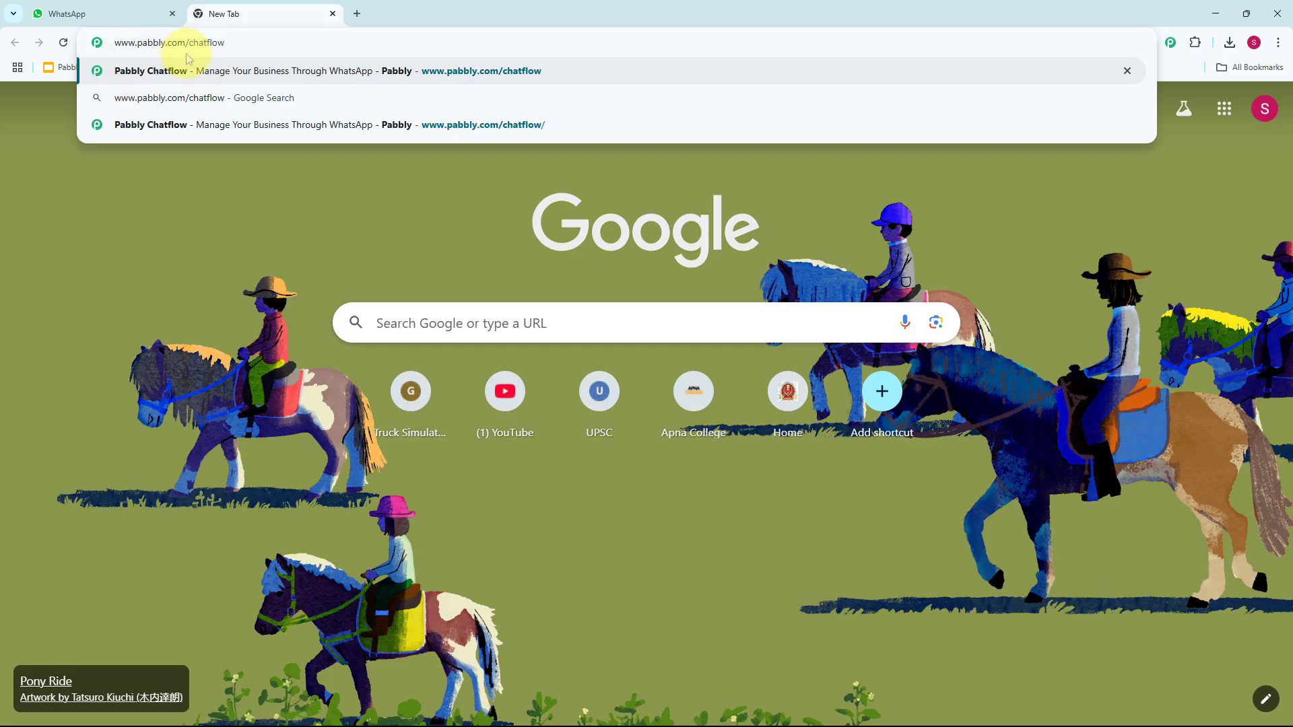
pyautogui.press('Return')
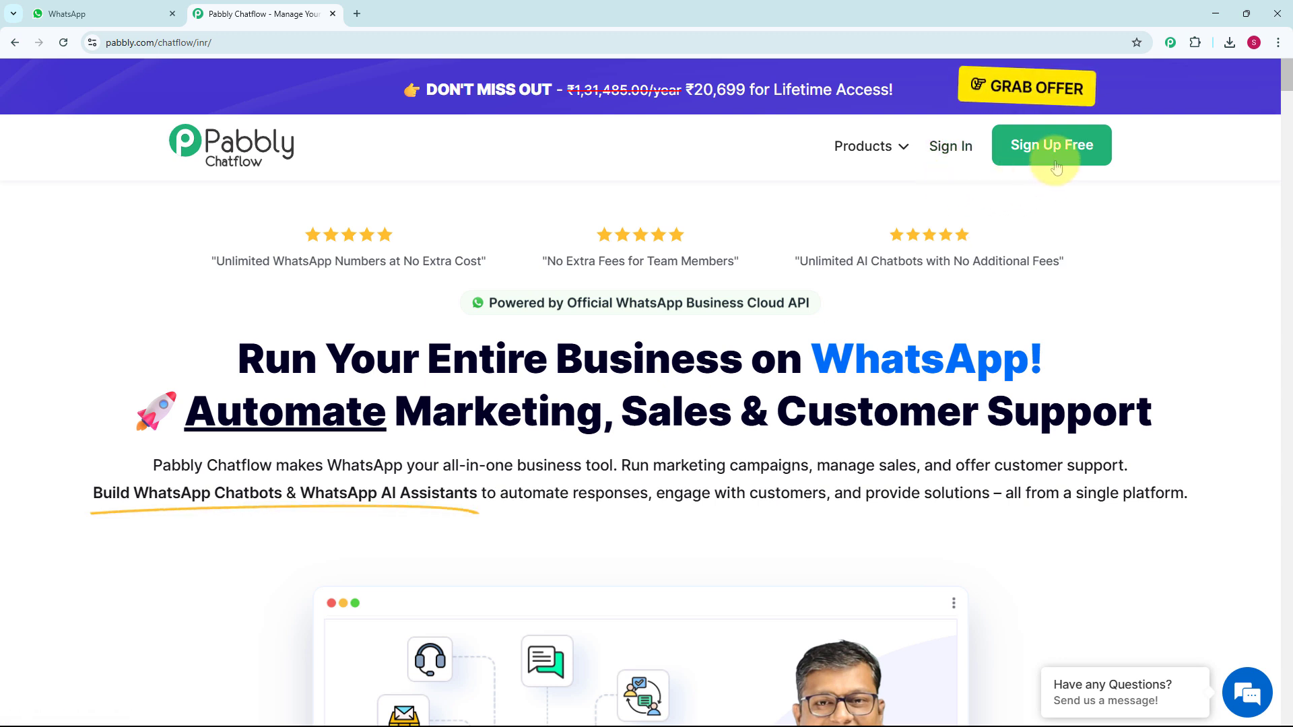
pyautogui.click(947, 166)
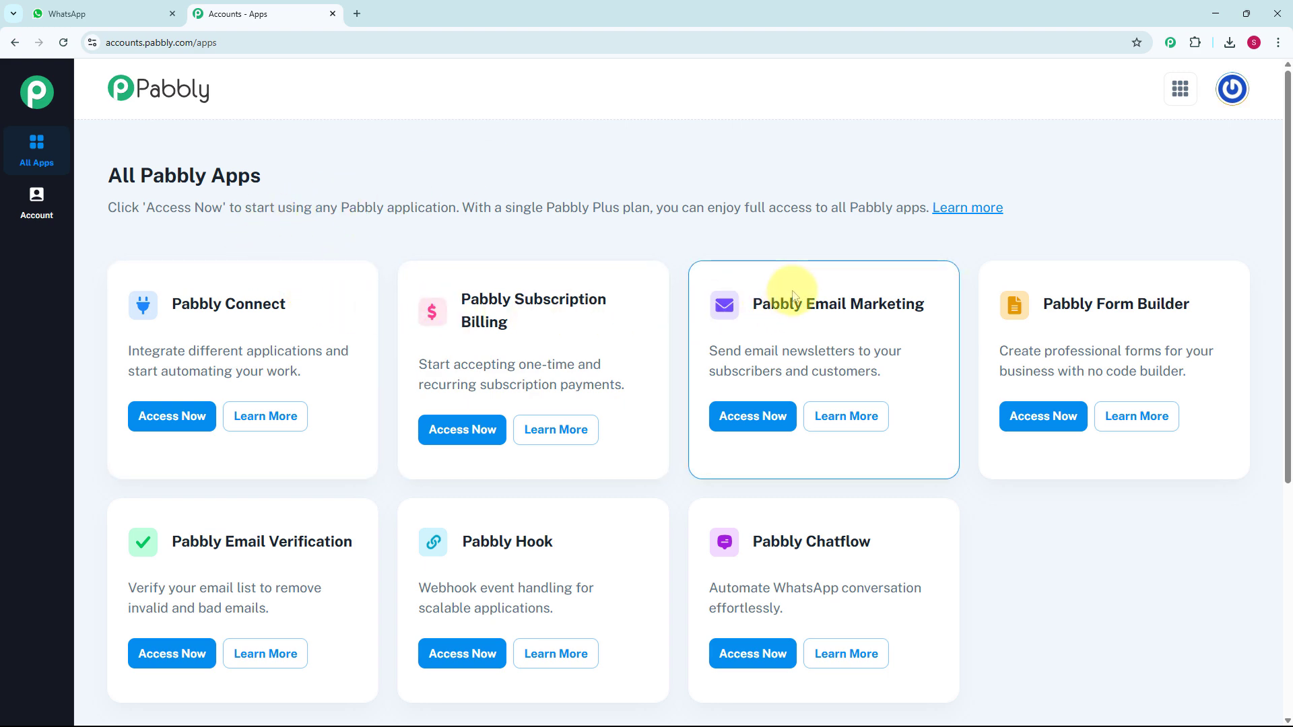
pyautogui.scroll(-2, 794, 296)
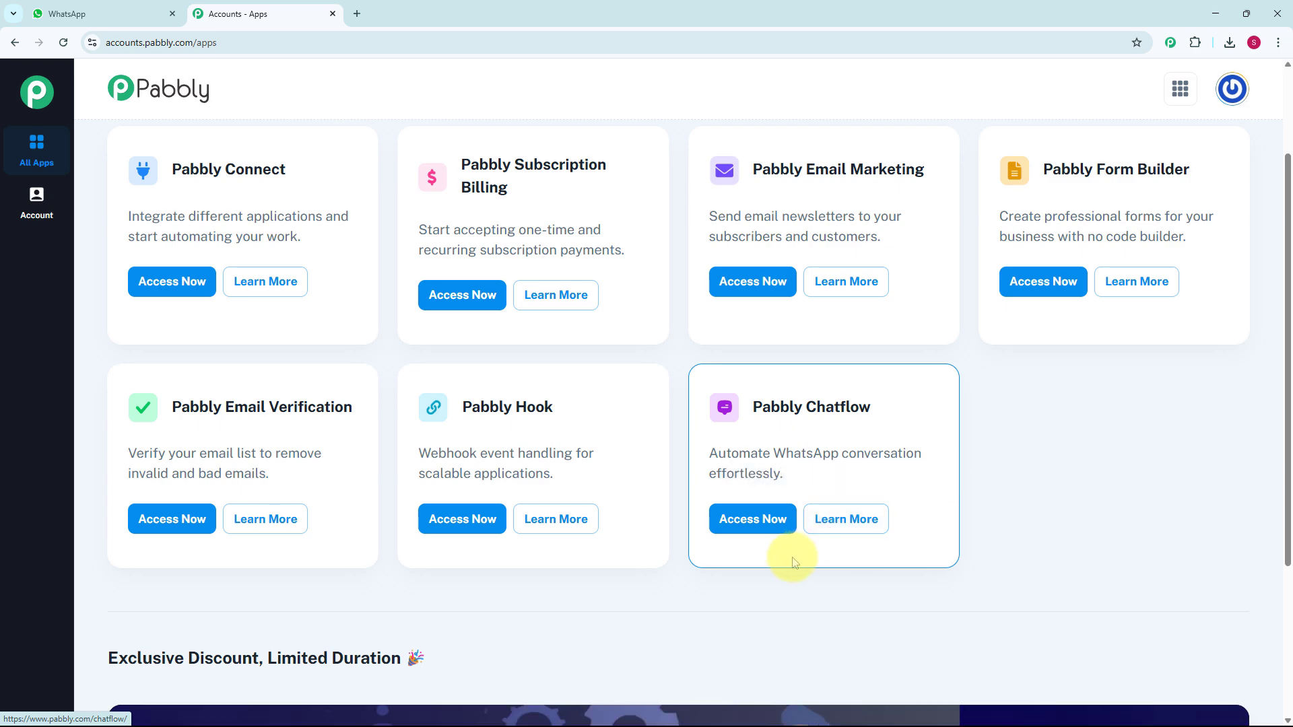
pyautogui.click(760, 530)
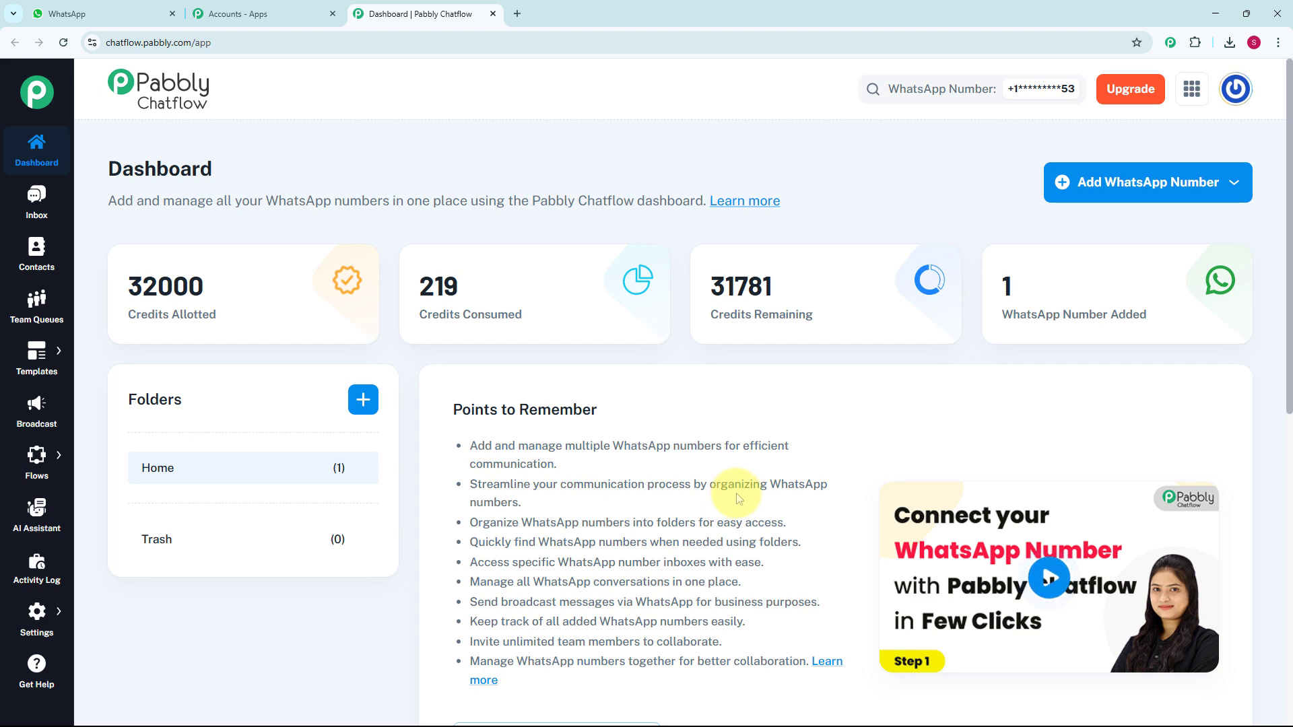
# - Check the WhatsApp numbers listed on the dashboard and view the options for adding a WhatsApp number
pyautogui.scroll(-2, 740, 498)
pyautogui.scroll(-6, 744, 498)
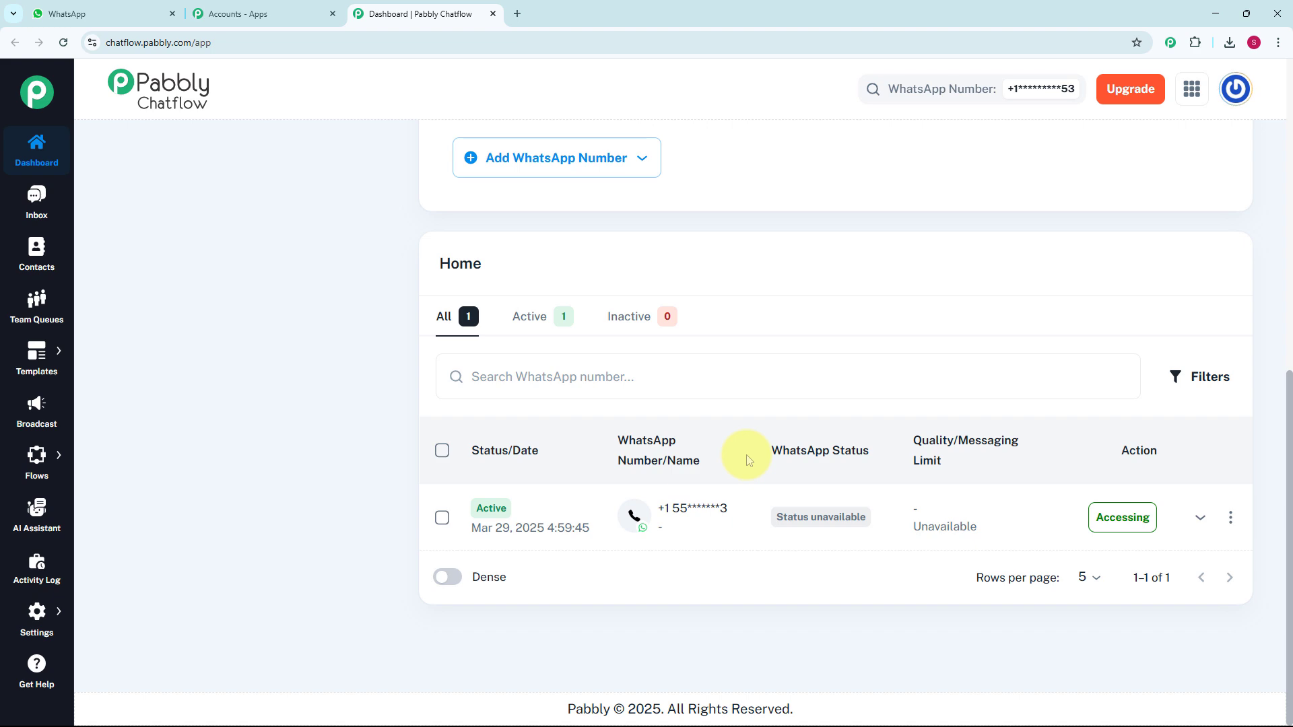
pyautogui.scroll(8, 746, 454)
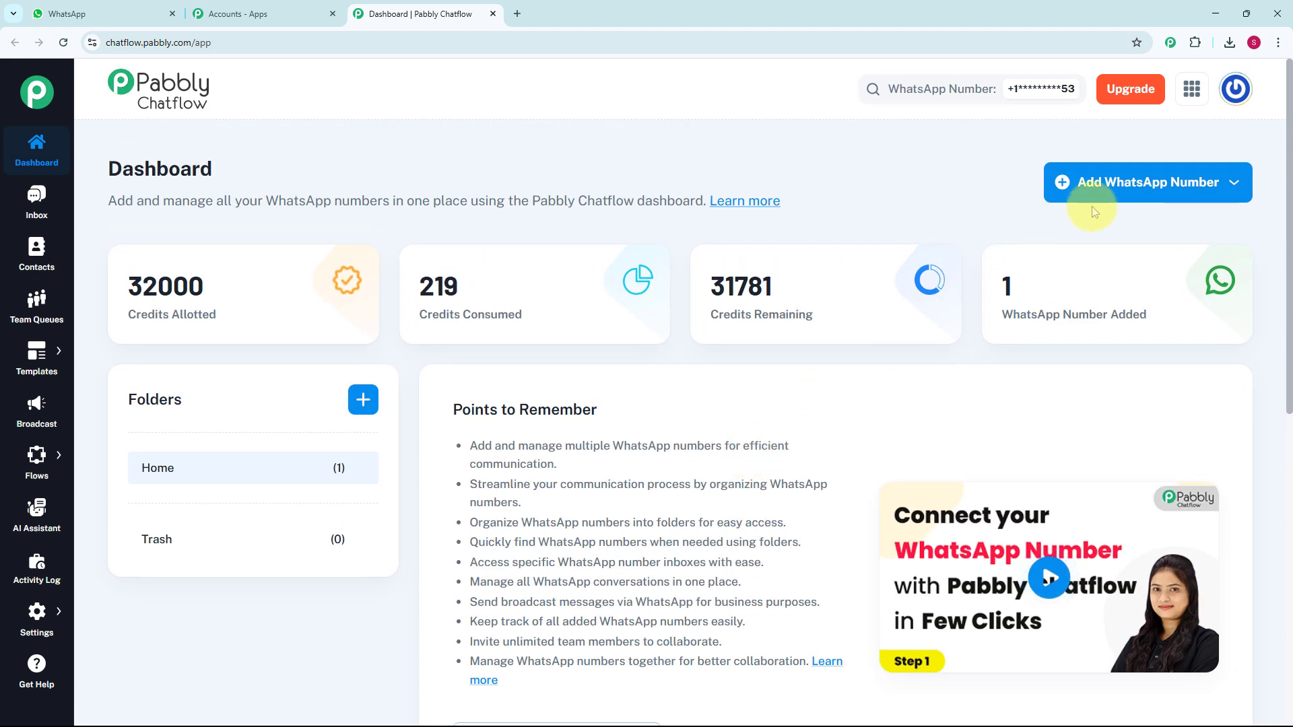
pyautogui.click(1157, 193)
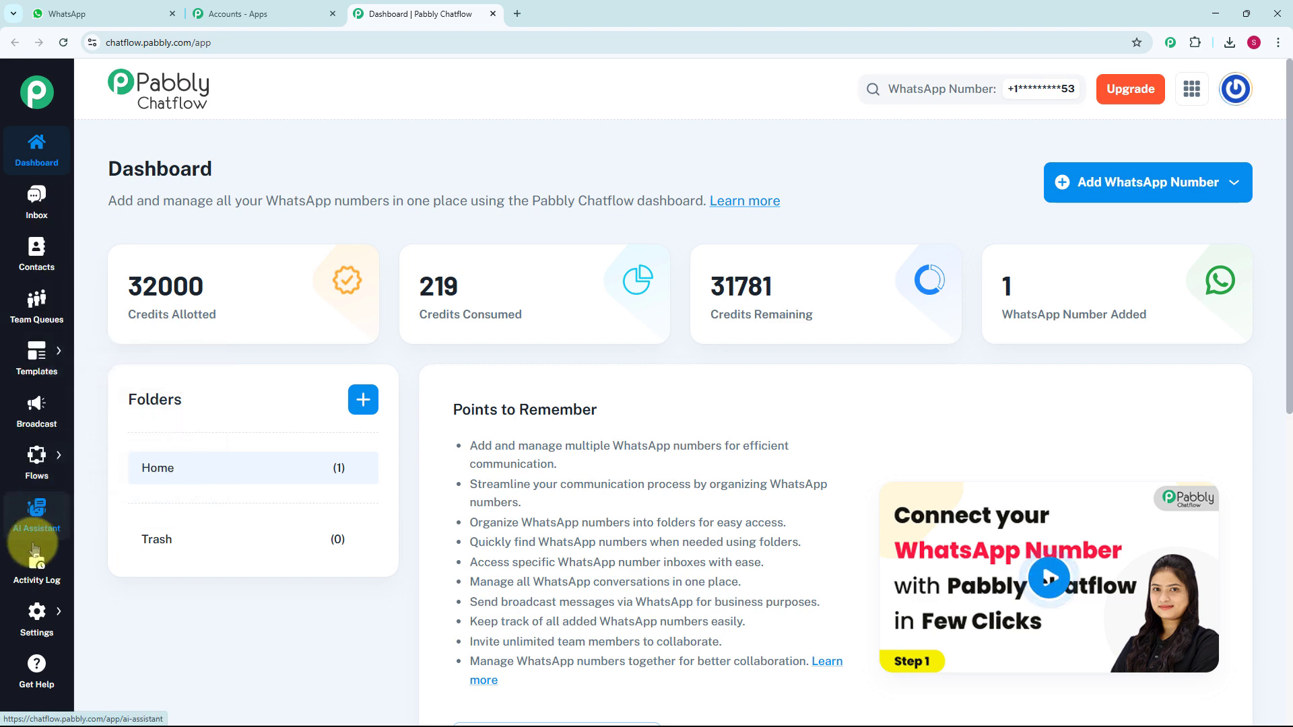
pyautogui.moveTo(32, 465)
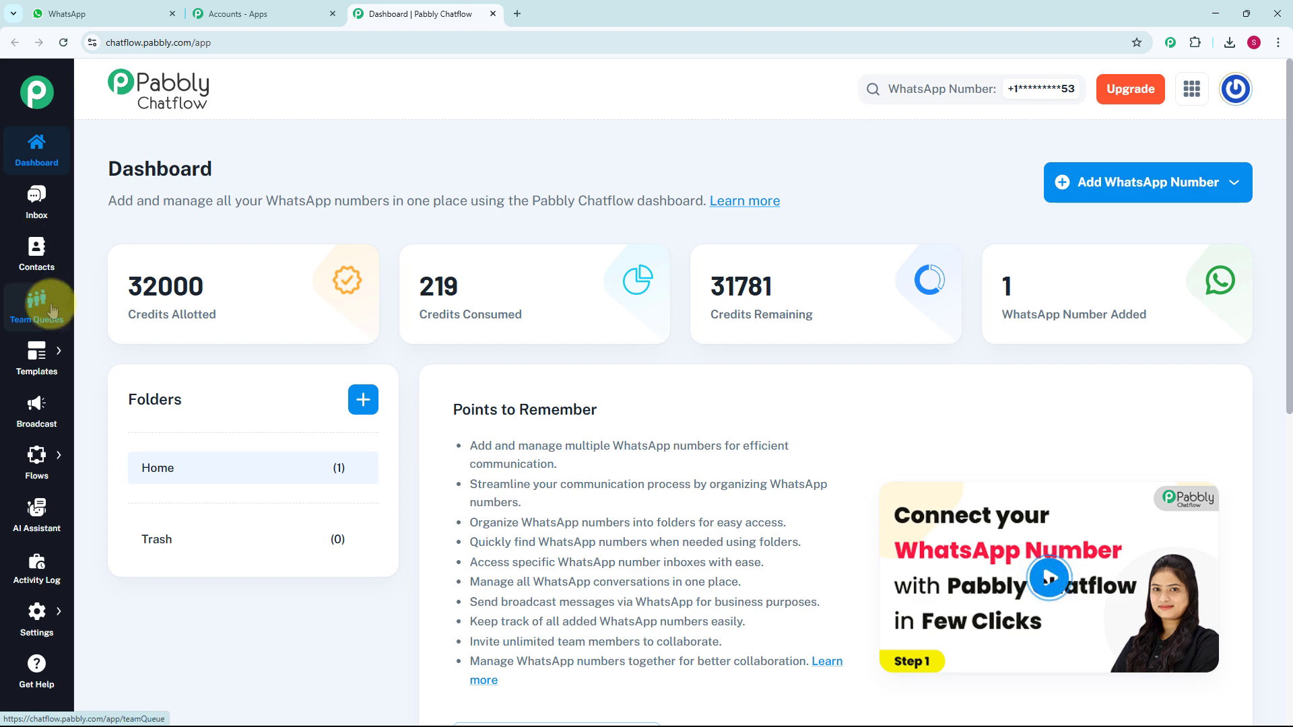
pyautogui.moveTo(42, 371)
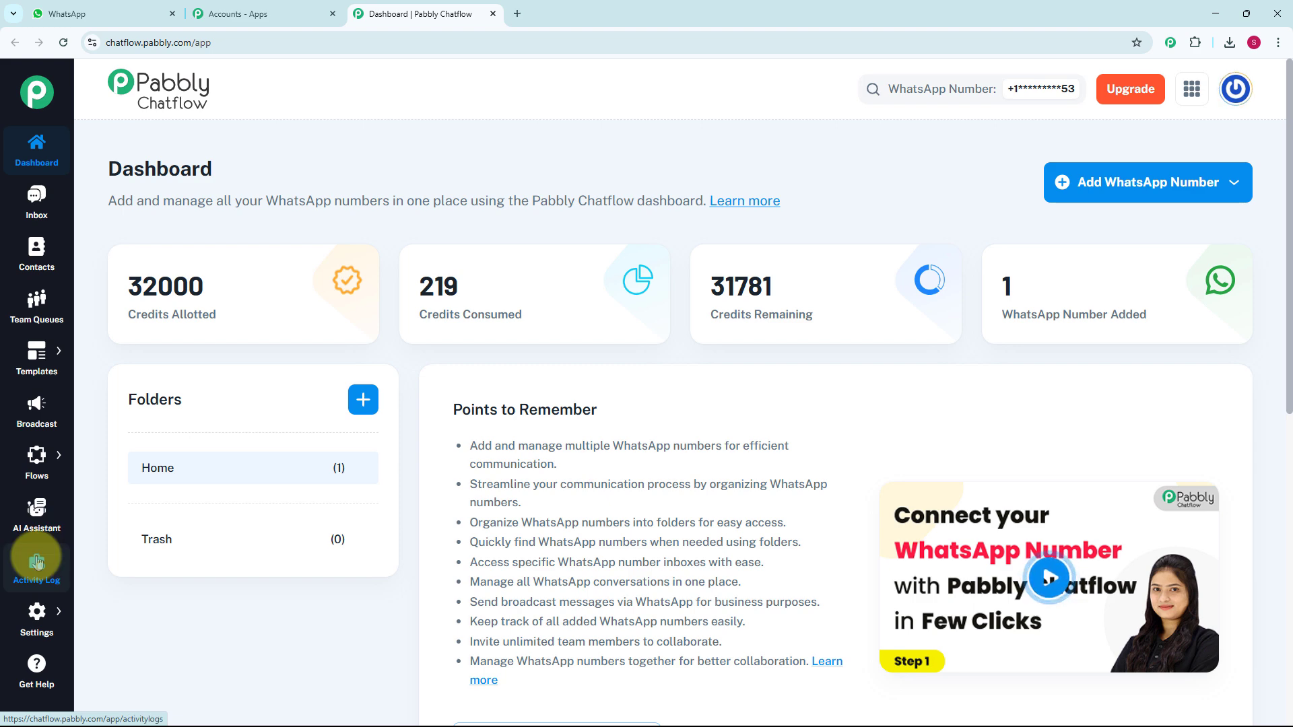
pyautogui.moveTo(40, 622)
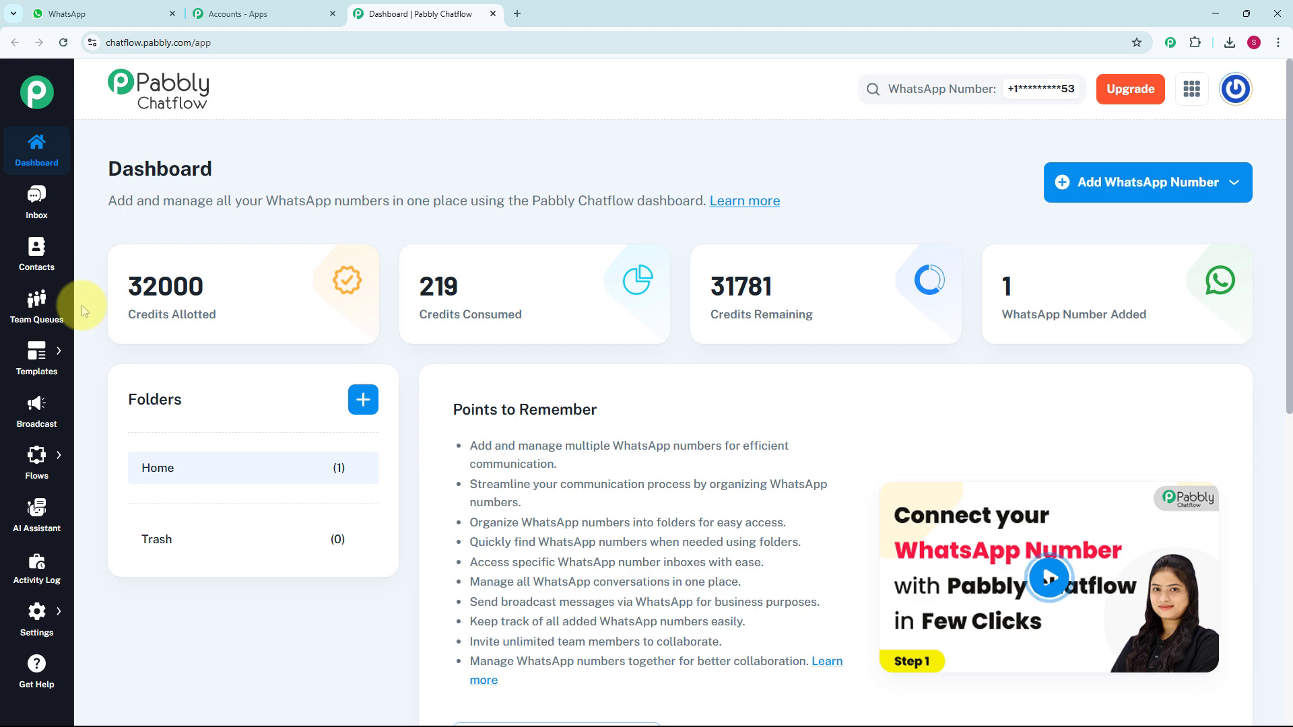
# - Open the Flow Builder and add a new flow
pyautogui.moveTo(54, 469)
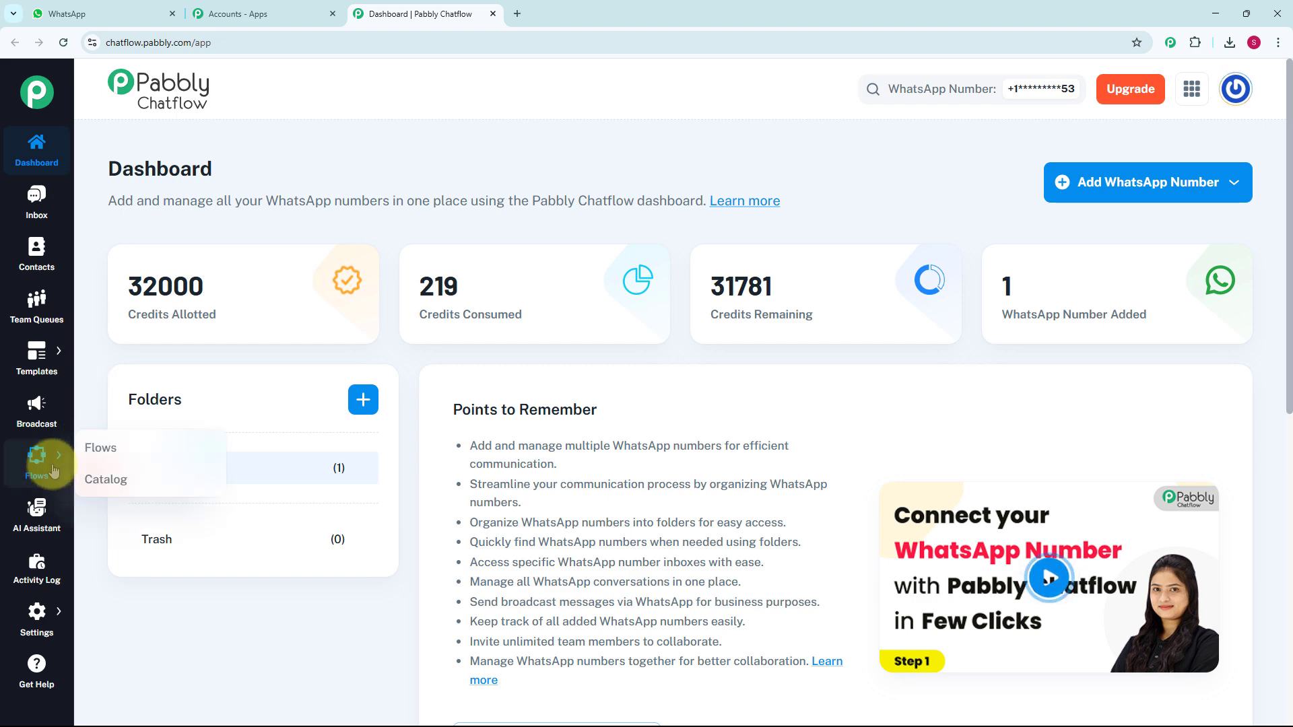
pyautogui.click(120, 442)
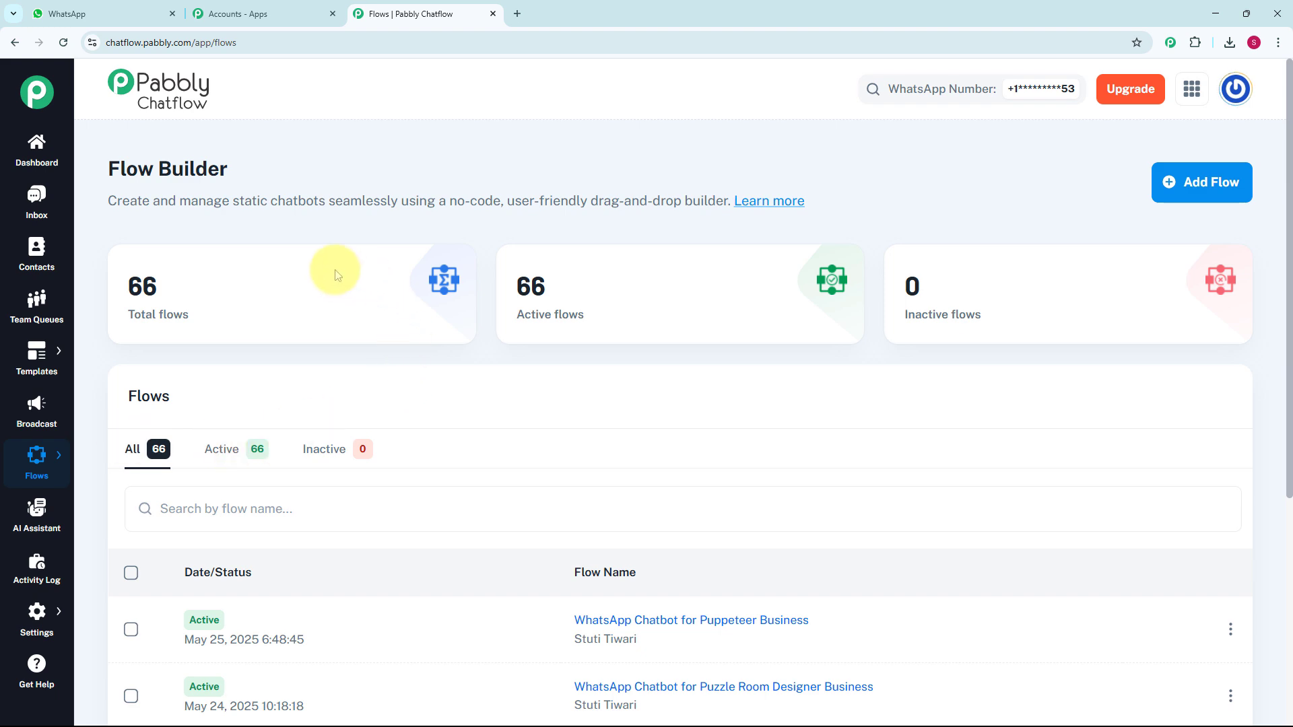
pyautogui.scroll(-5, 568, 538)
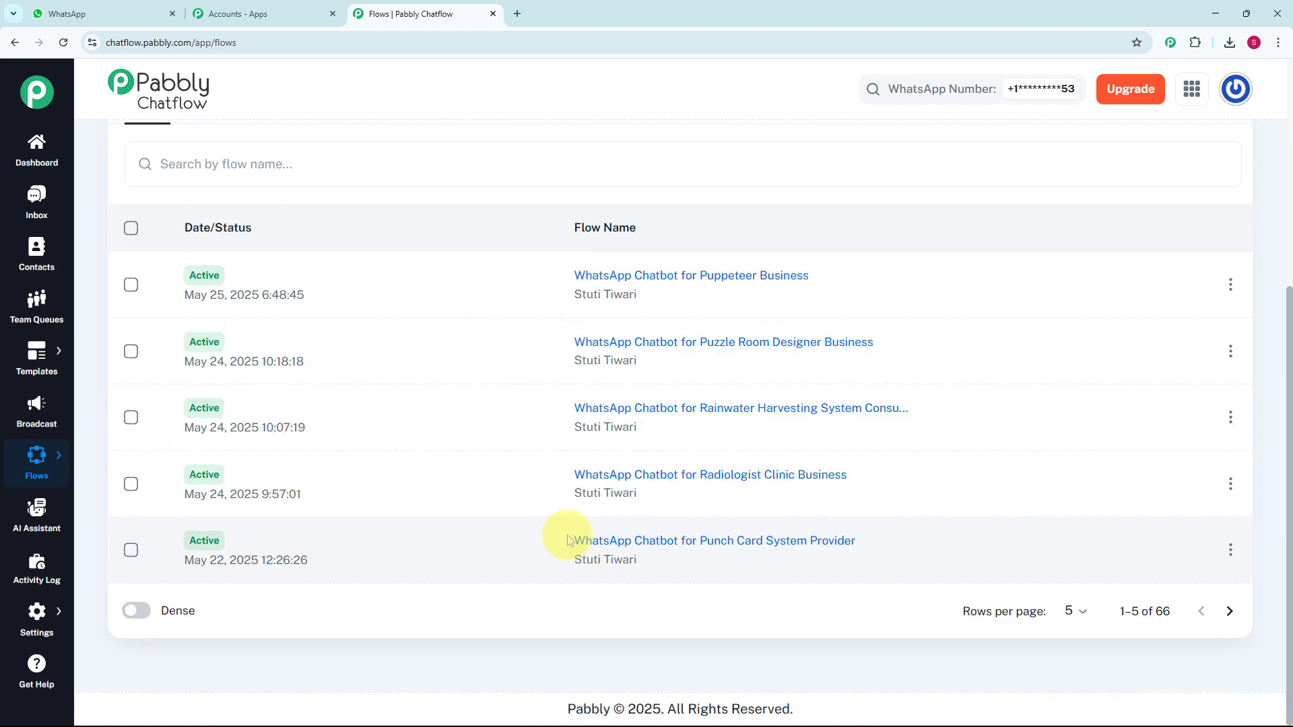
pyautogui.scroll(3, 568, 539)
pyautogui.scroll(2, 568, 538)
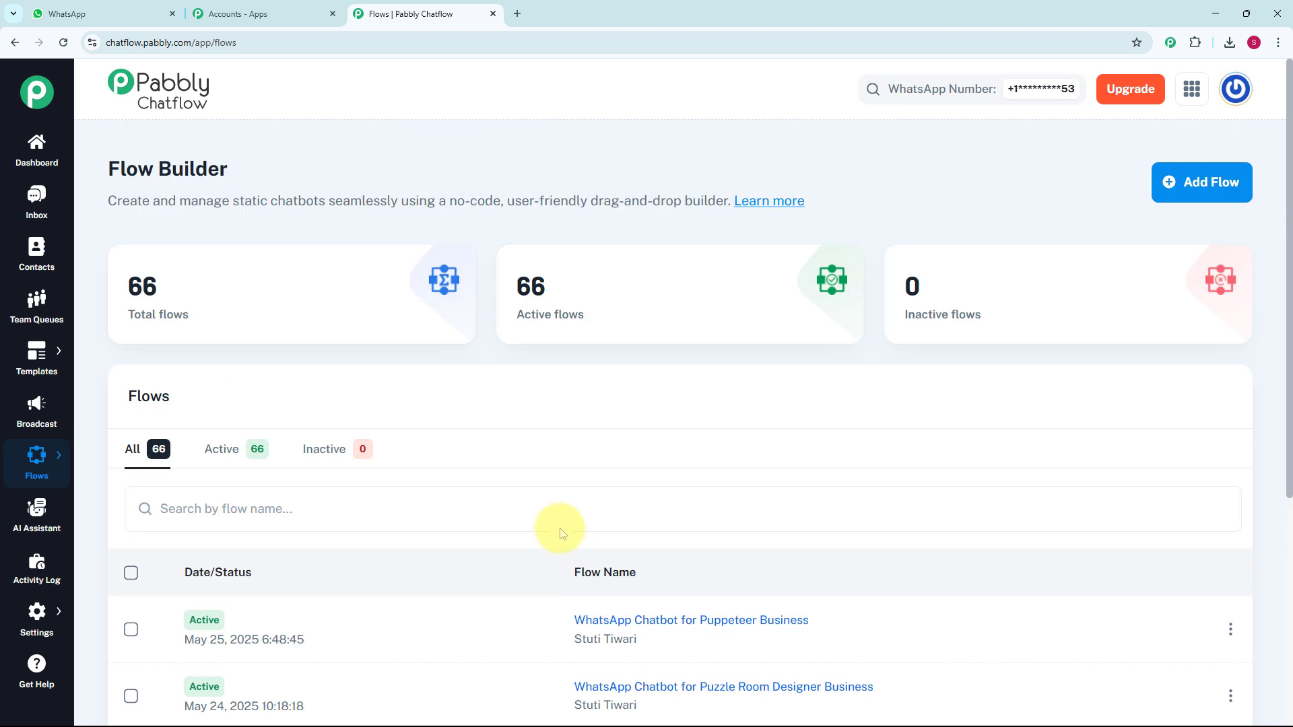
pyautogui.click(1205, 183)
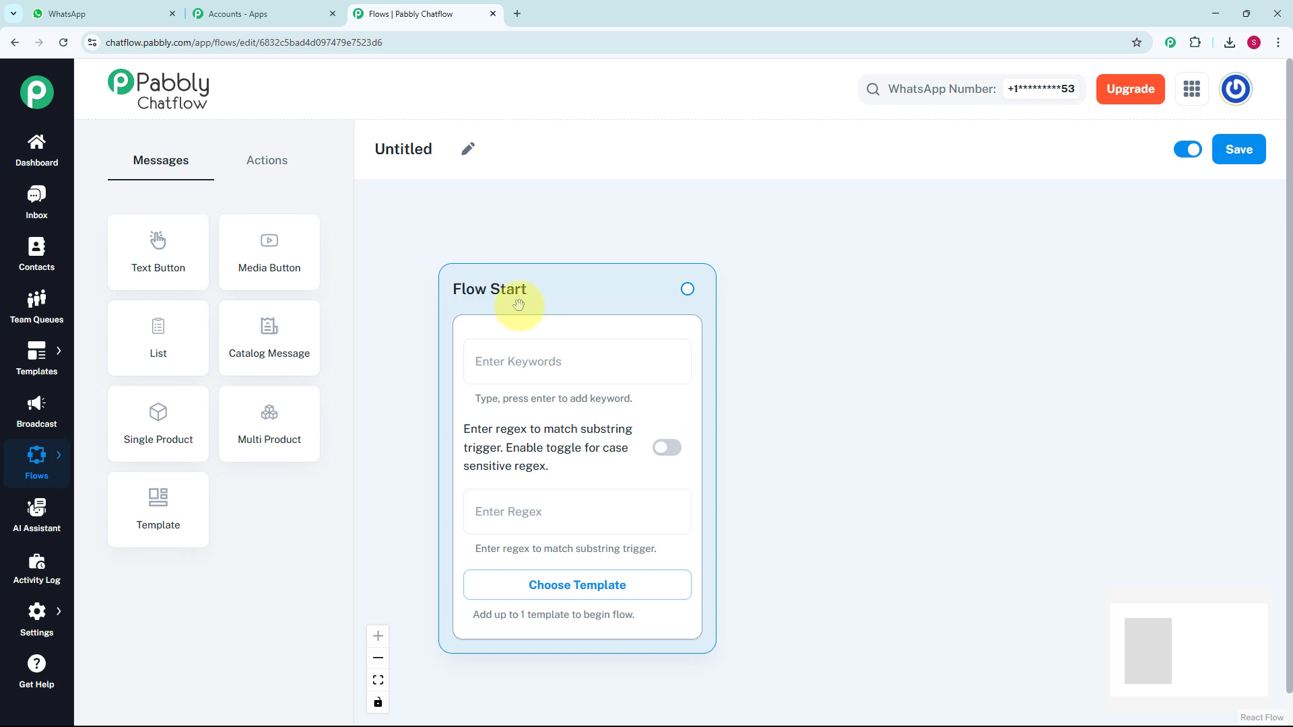
# - Set the Flow Start regex to [\s\S]+ and name the flow "WhatsApp Chatbot for Construction Company Business"
pyautogui.click(522, 362)
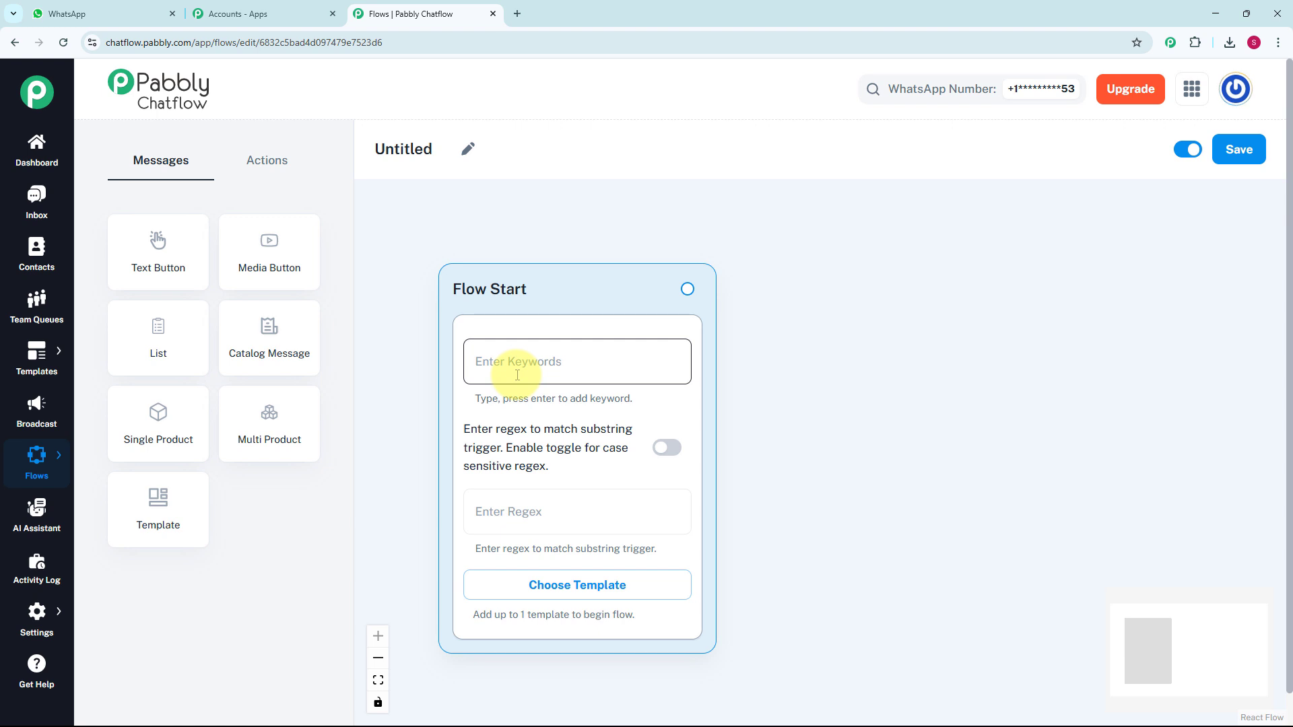
pyautogui.click(535, 515)
pyautogui.write('[\\s\\S]+')
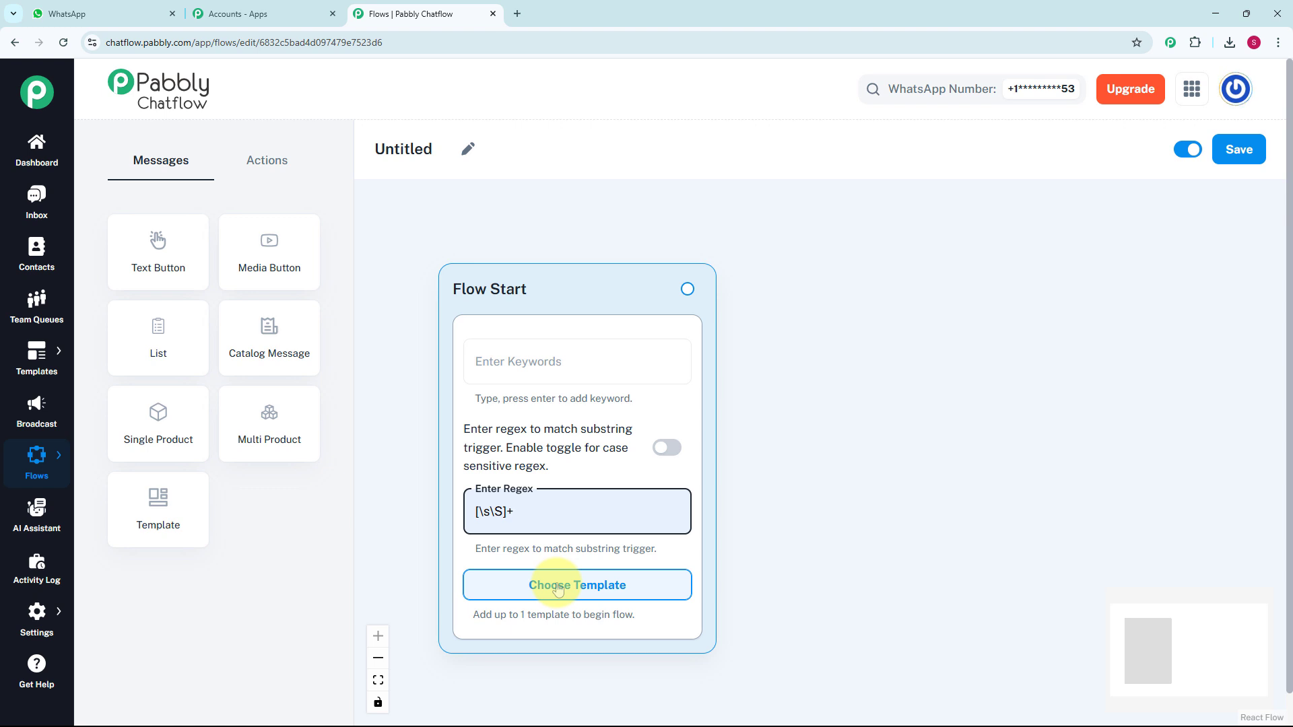
pyautogui.click(467, 149)
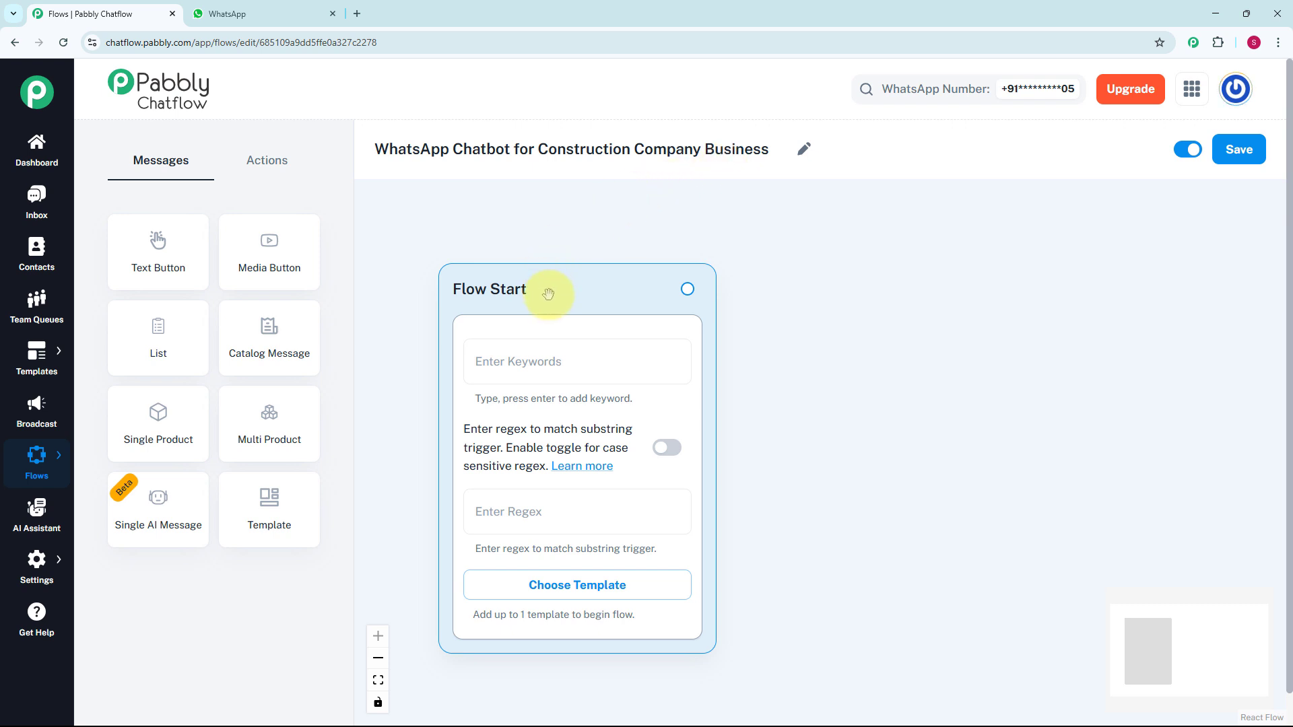
# - Enter [\s\S]+ as the trigger regex of the Flow Start node
pyautogui.click(546, 362)
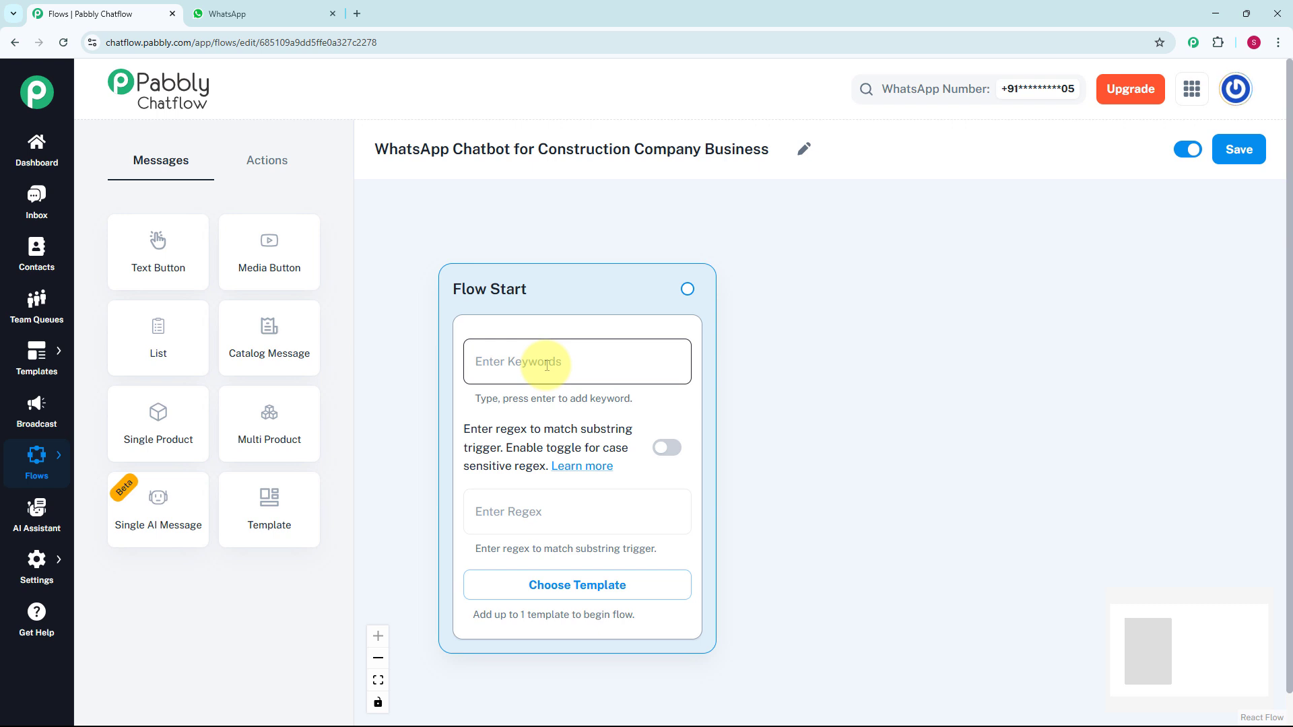
pyautogui.click(529, 511)
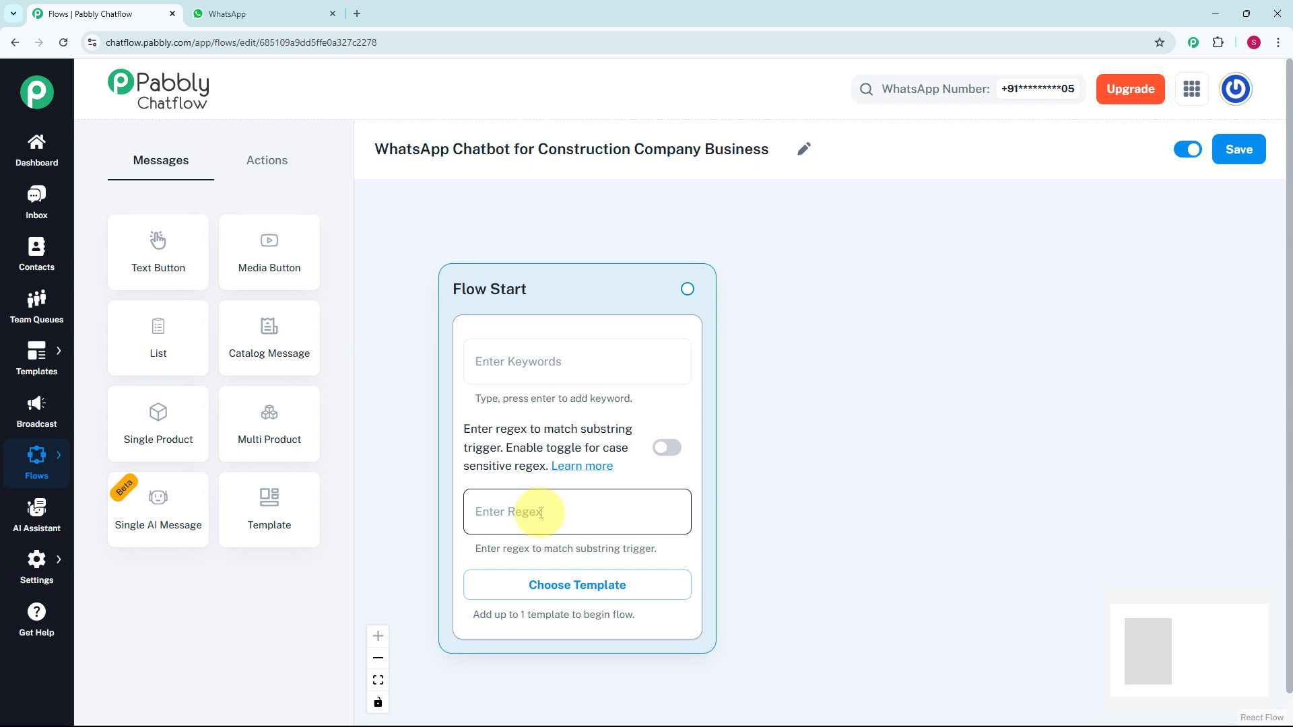
pyautogui.write('[\\s\\S]+')
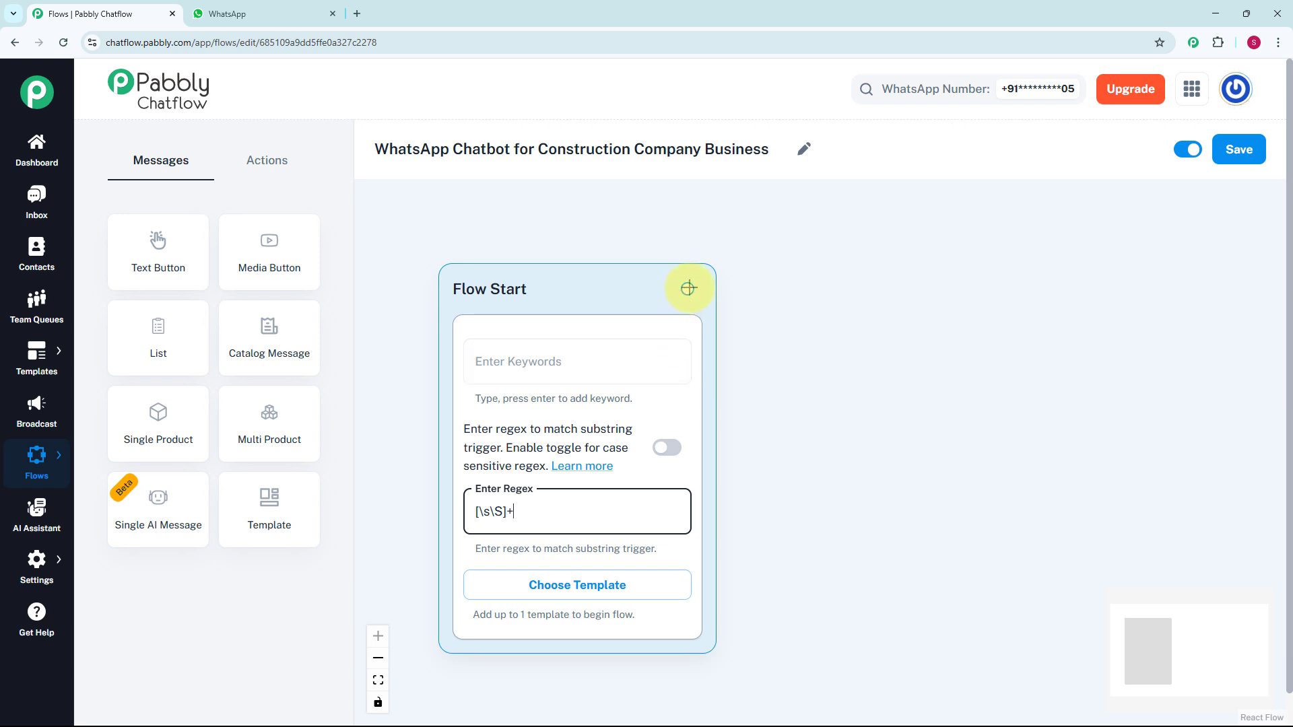
# - Connect Flow Start to a new Text + Button message reading "*Welcome to XYZ – Your Trusted Construction Partner!* How can we assist you today?"
pyautogui.moveTo(687, 289); pyautogui.dragTo(834, 408)
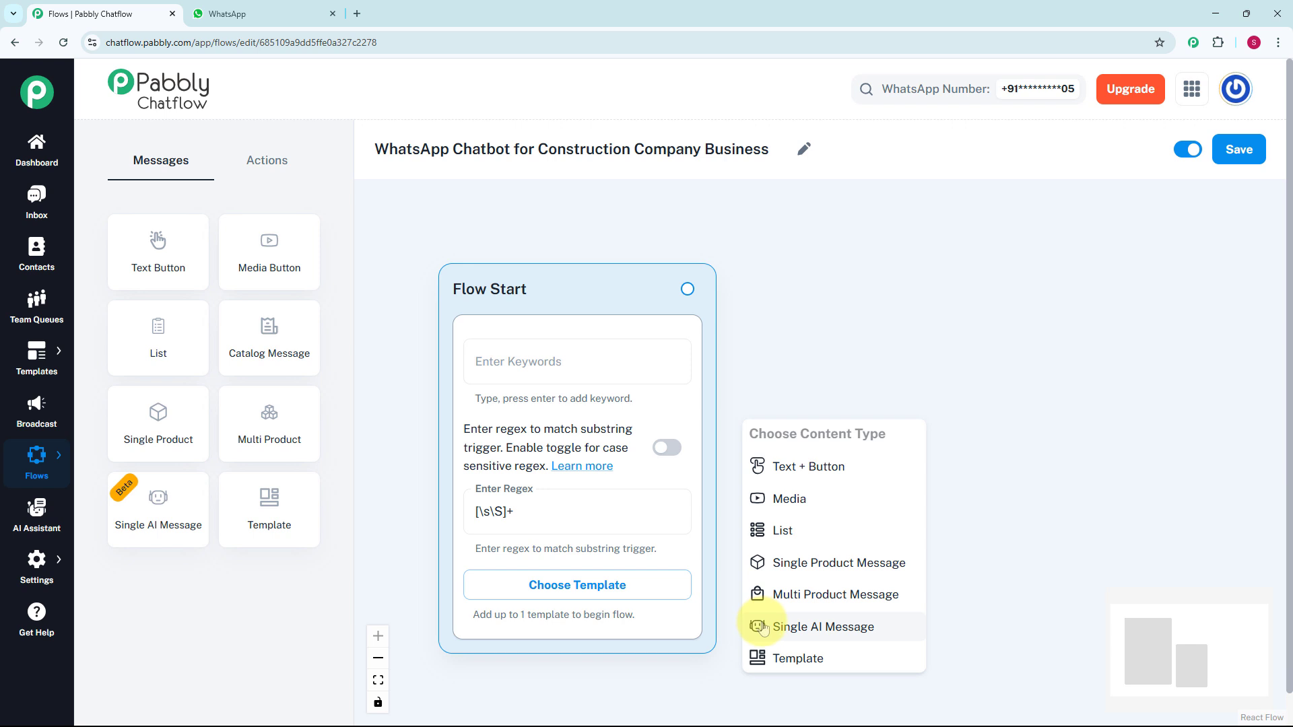
pyautogui.click(794, 473)
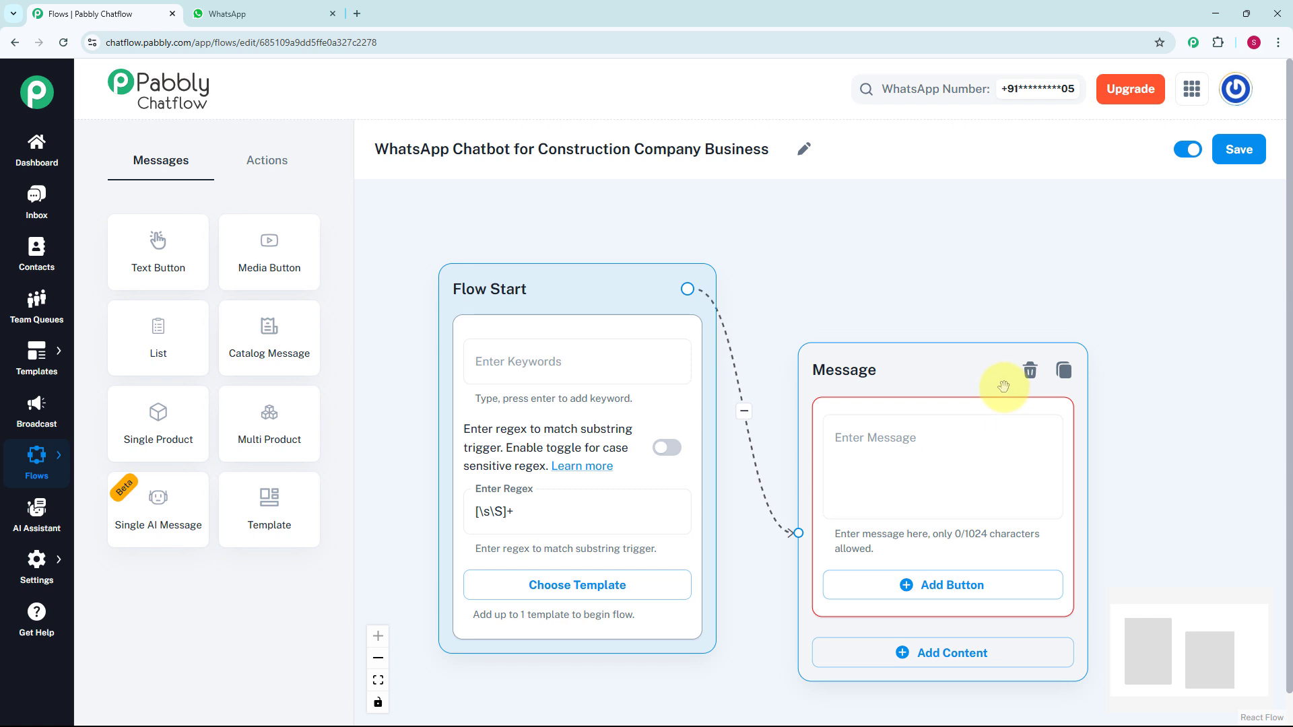
pyautogui.click(943, 438)
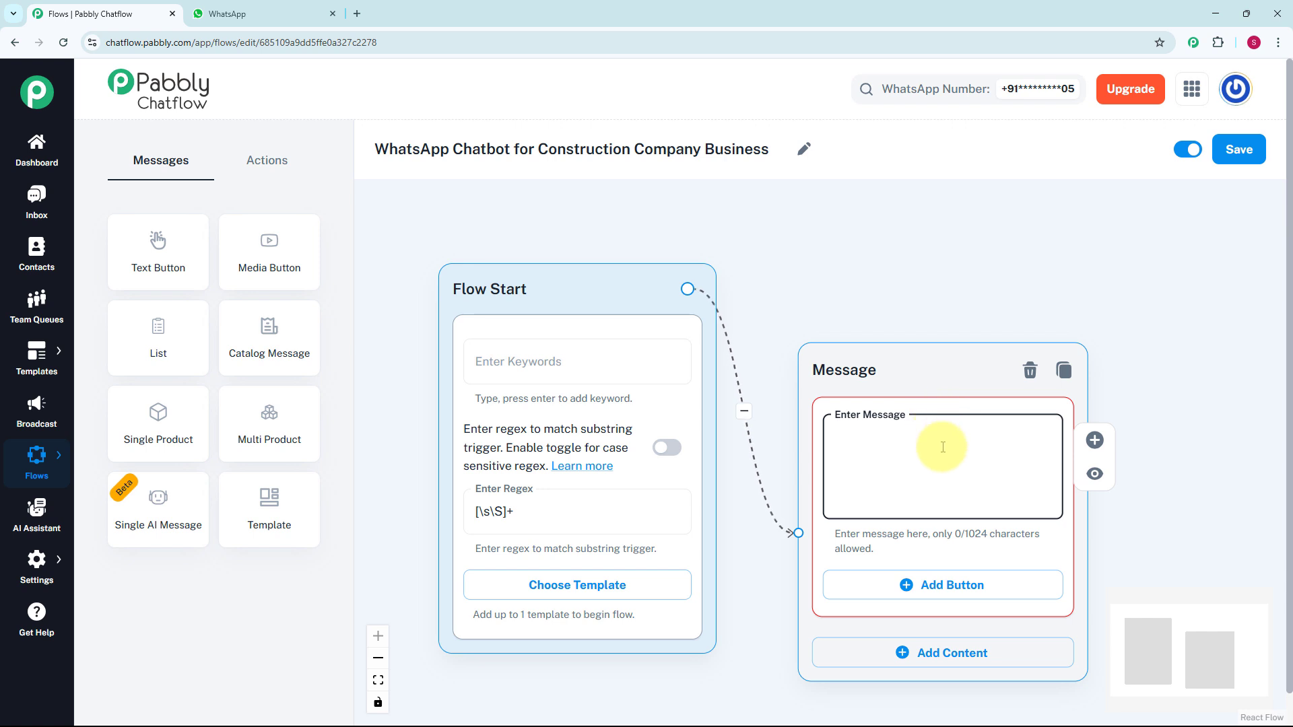
pyautogui.hotkey('ctrl', 'v')
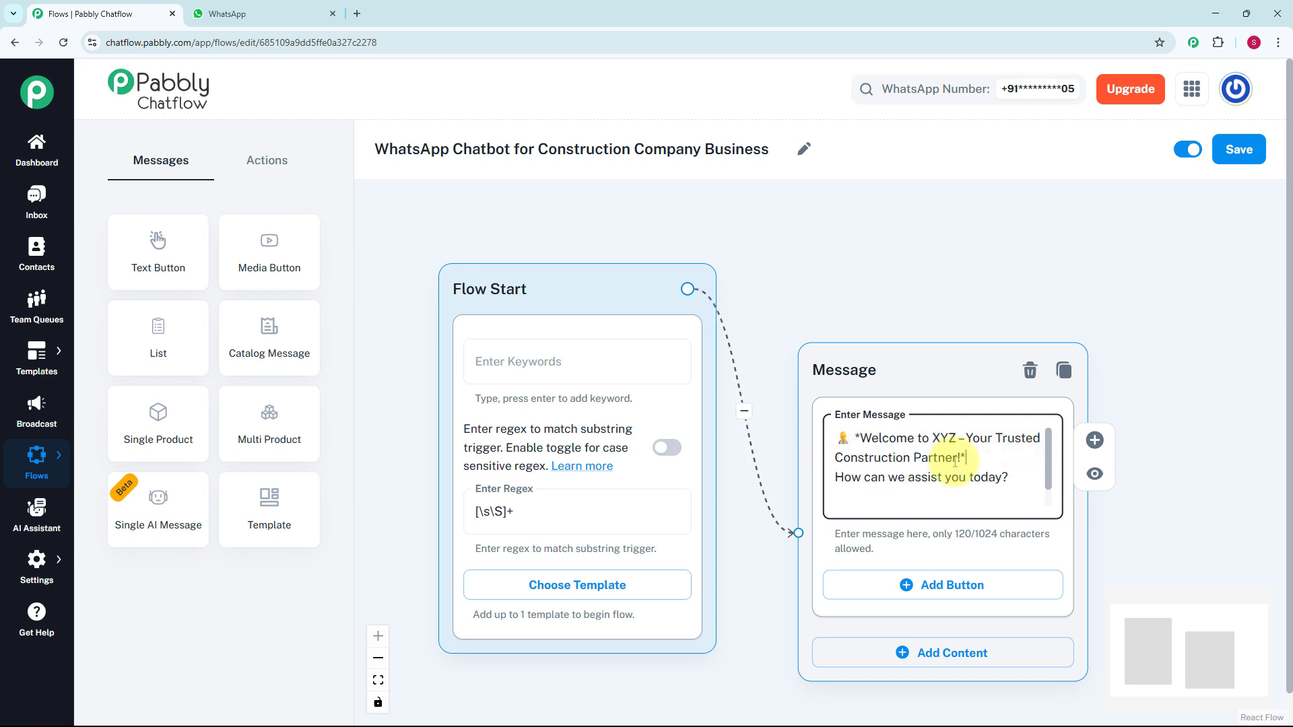
# - Add three buttons to the welcome message: 1️⃣View Services, 2️⃣Schedule Visit and 3️⃣Contact Our Team
pyautogui.scroll(-3, 1111, 437)
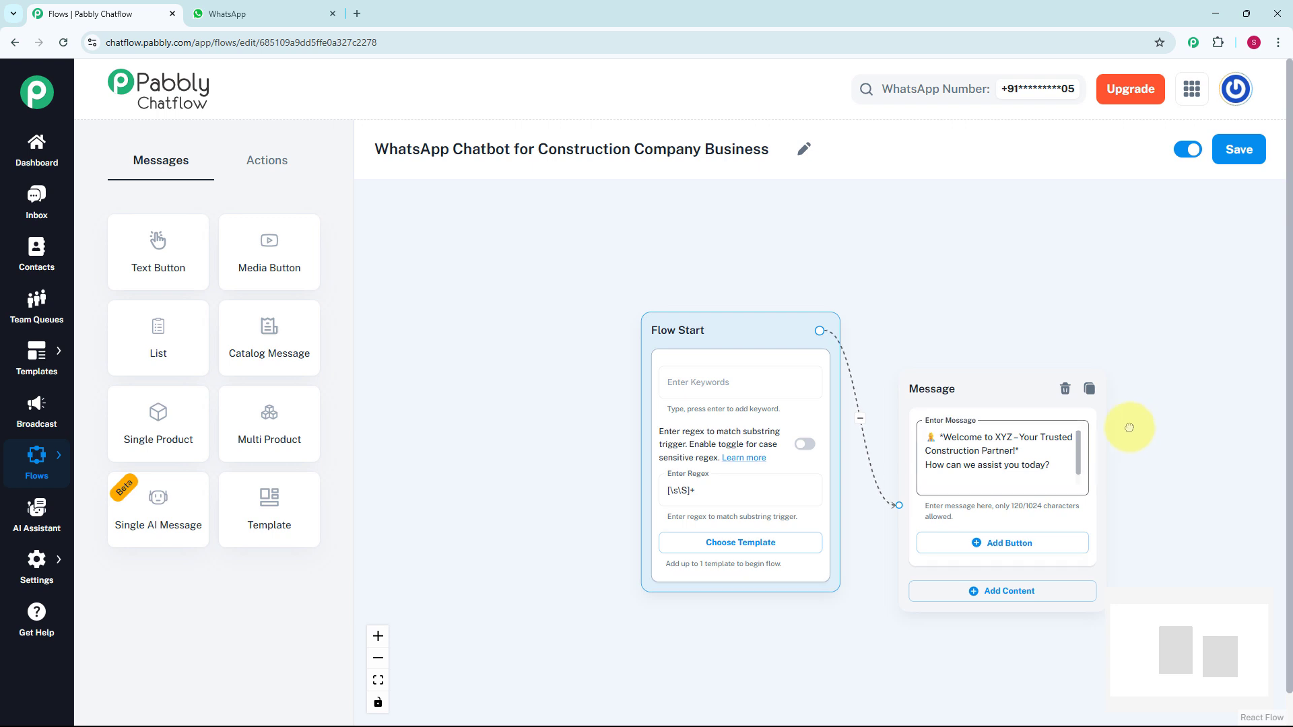
pyautogui.moveTo(1131, 427); pyautogui.dragTo(974, 396)
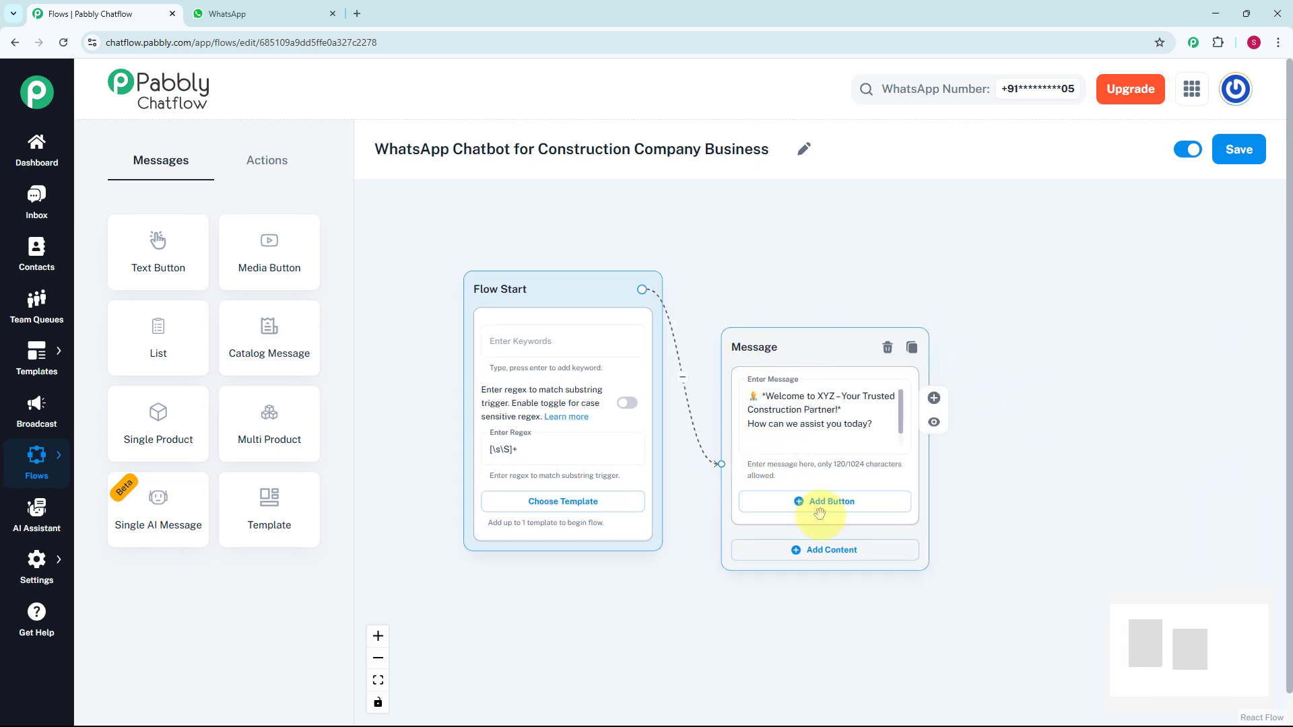
pyautogui.scroll(1, 819, 510)
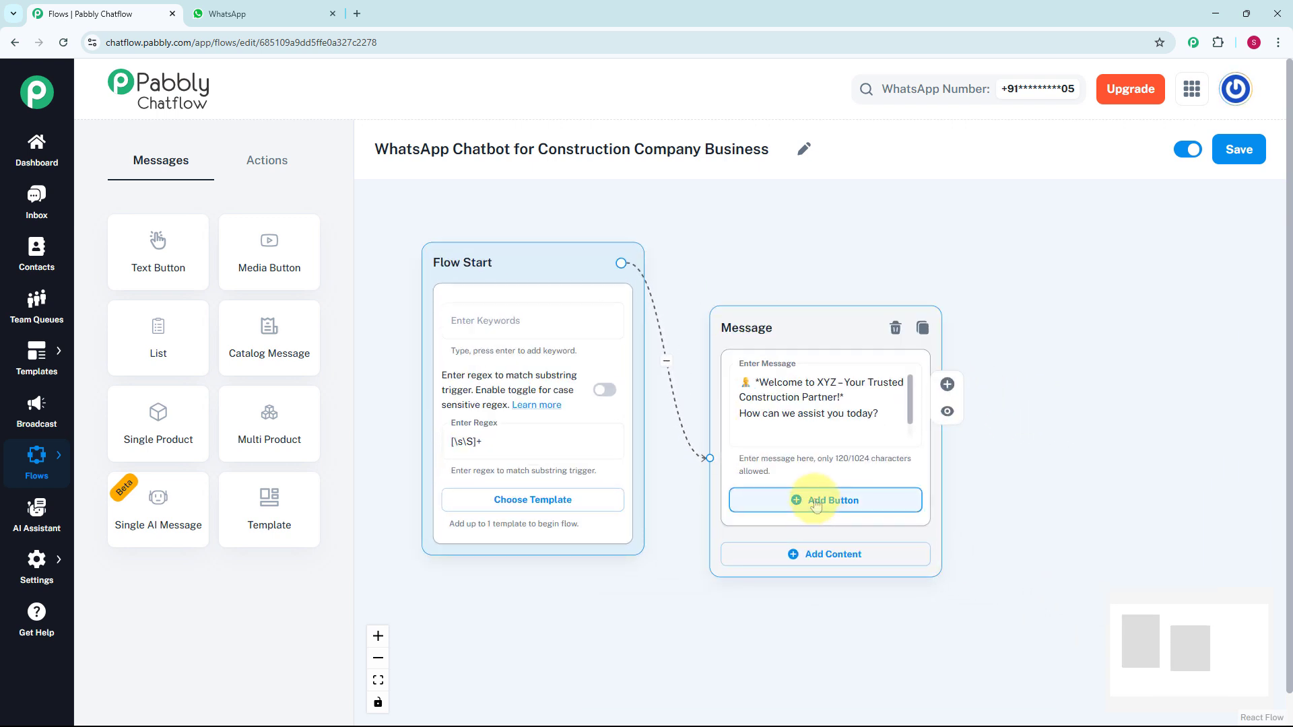
pyautogui.click(816, 503)
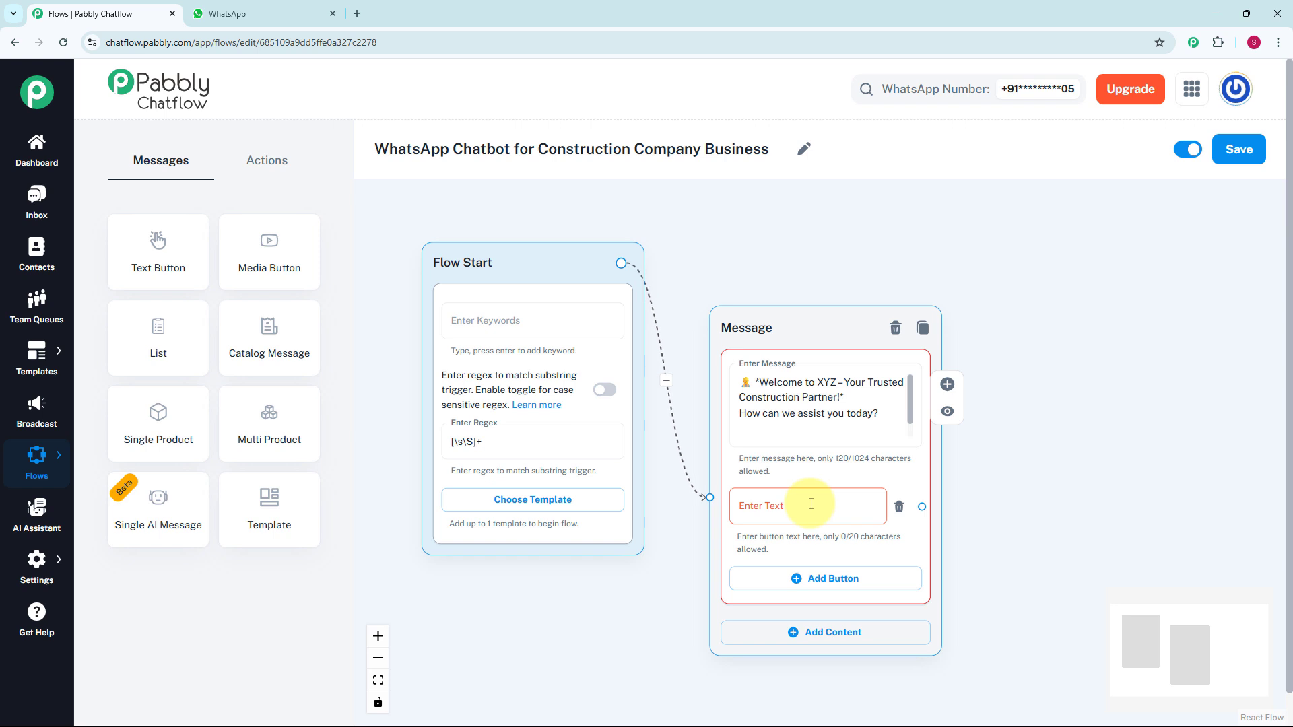
pyautogui.click(810, 503)
pyautogui.write('1️⃣View Services')
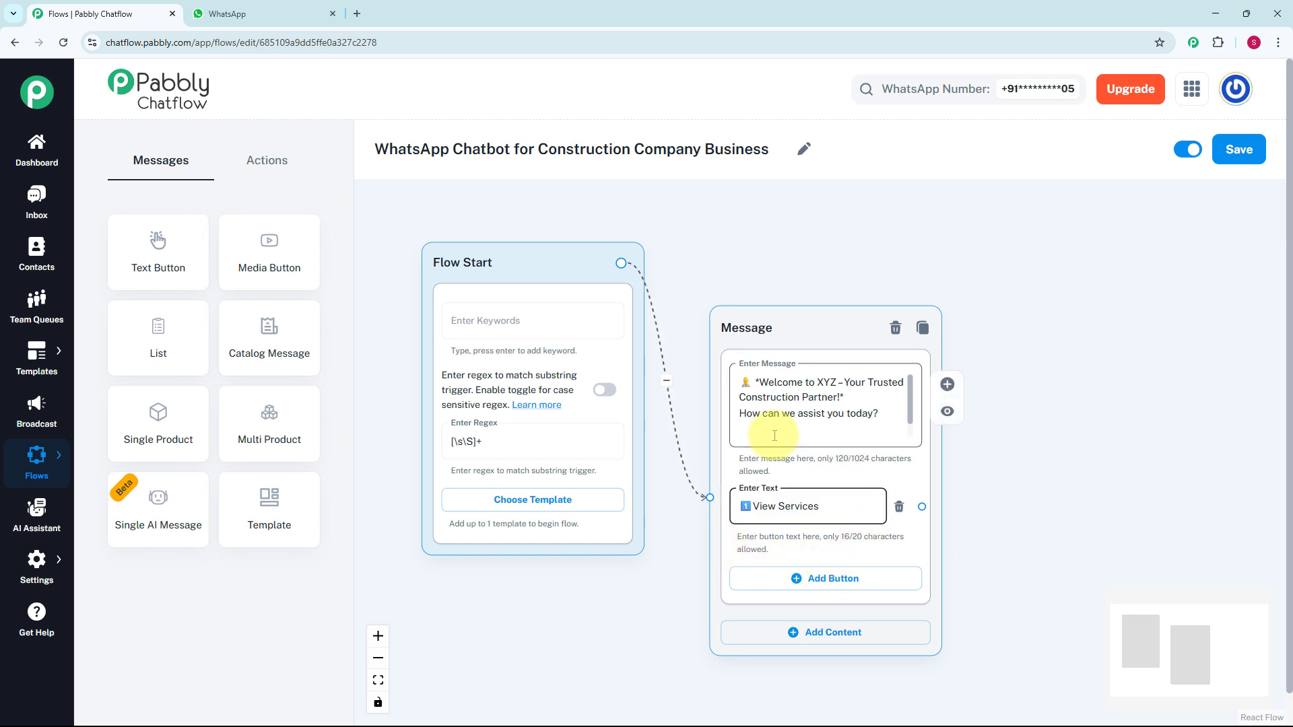
pyautogui.click(825, 579)
pyautogui.click(823, 591)
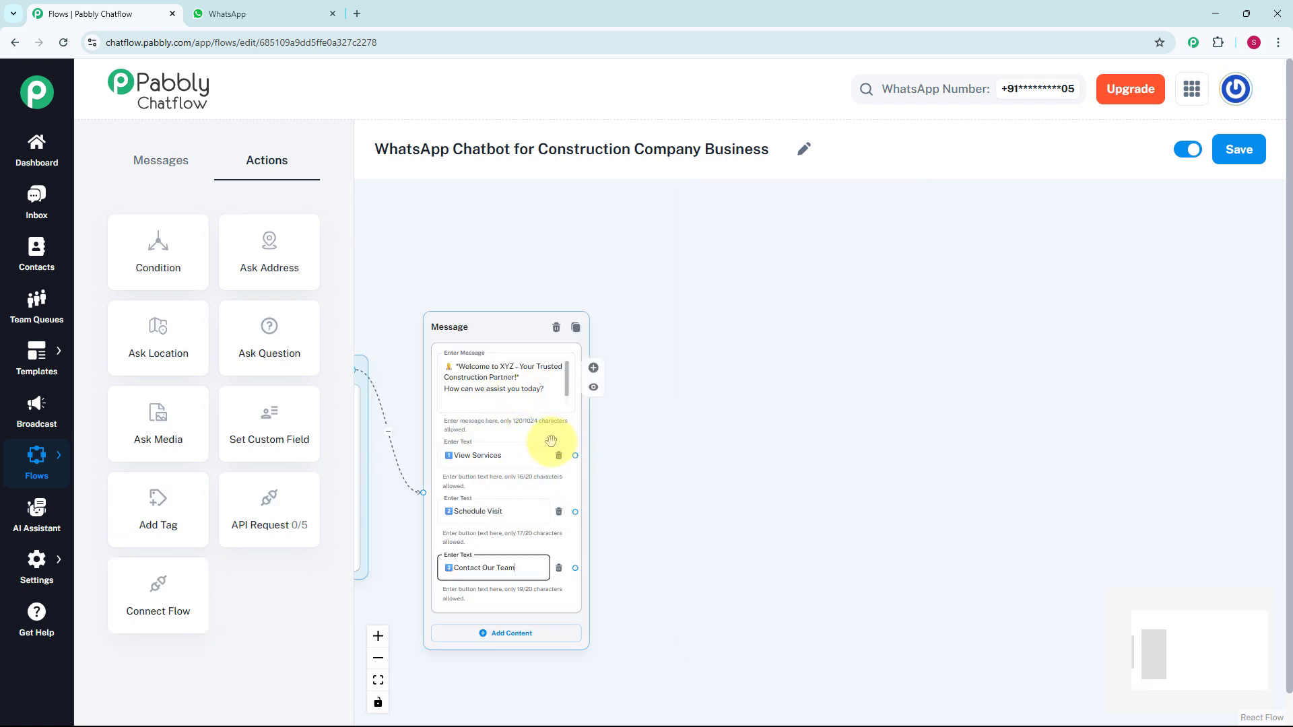
# - Link the View Services button to a new Text + Button message listing the services, including Renovation & Remodeling, Landscape Development and Architectural & Structural Design
pyautogui.moveTo(496, 303); pyautogui.dragTo(598, 268)
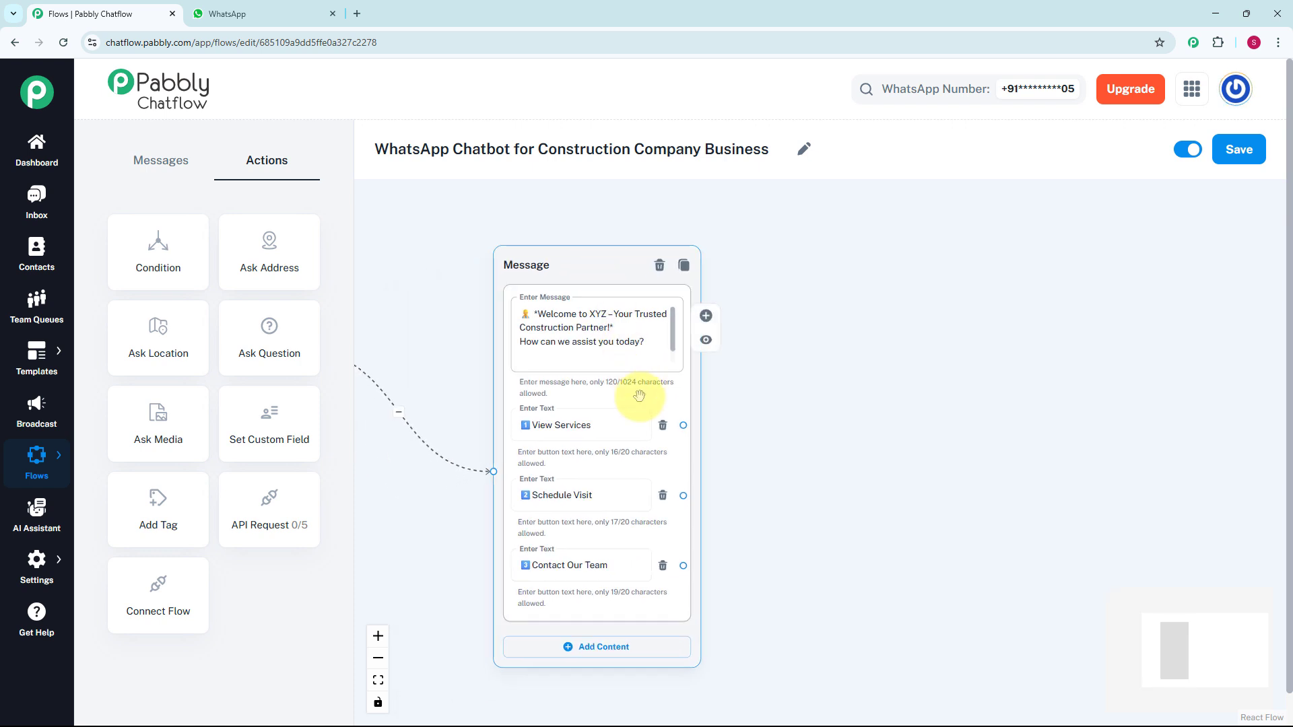
pyautogui.moveTo(683, 425); pyautogui.dragTo(746, 382)
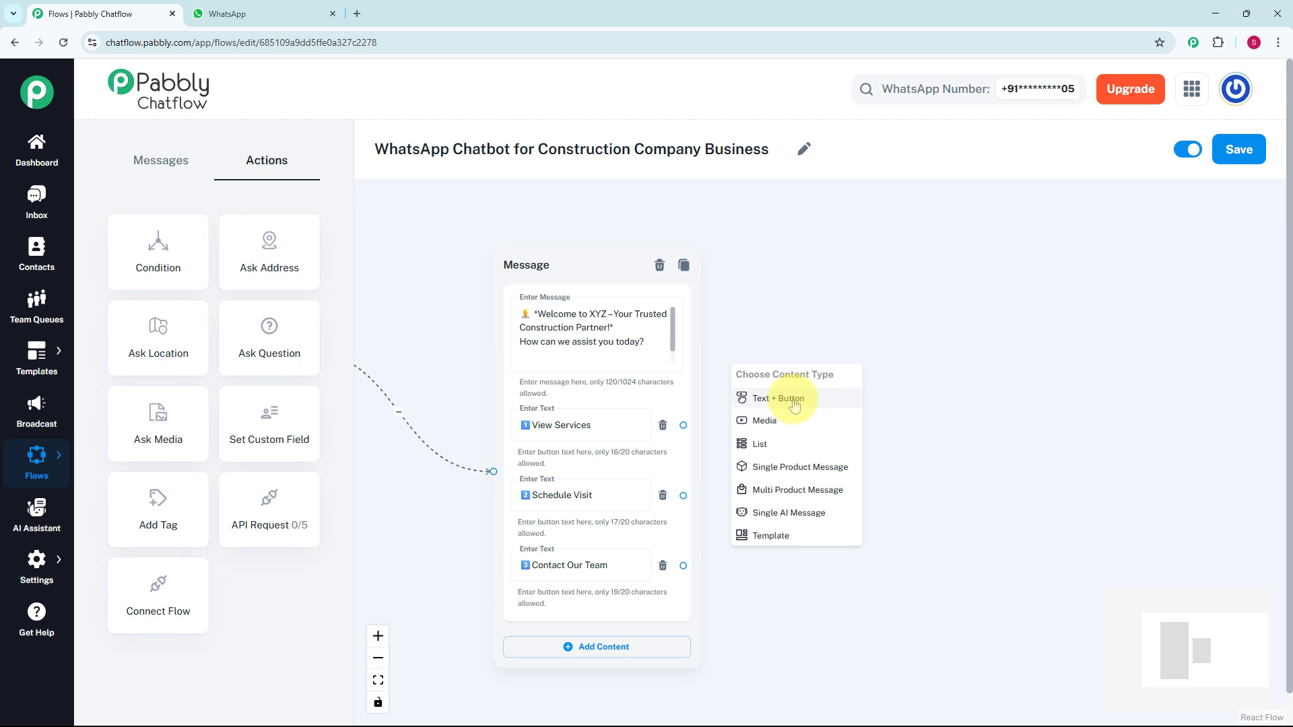
pyautogui.click(794, 400)
pyautogui.click(844, 403)
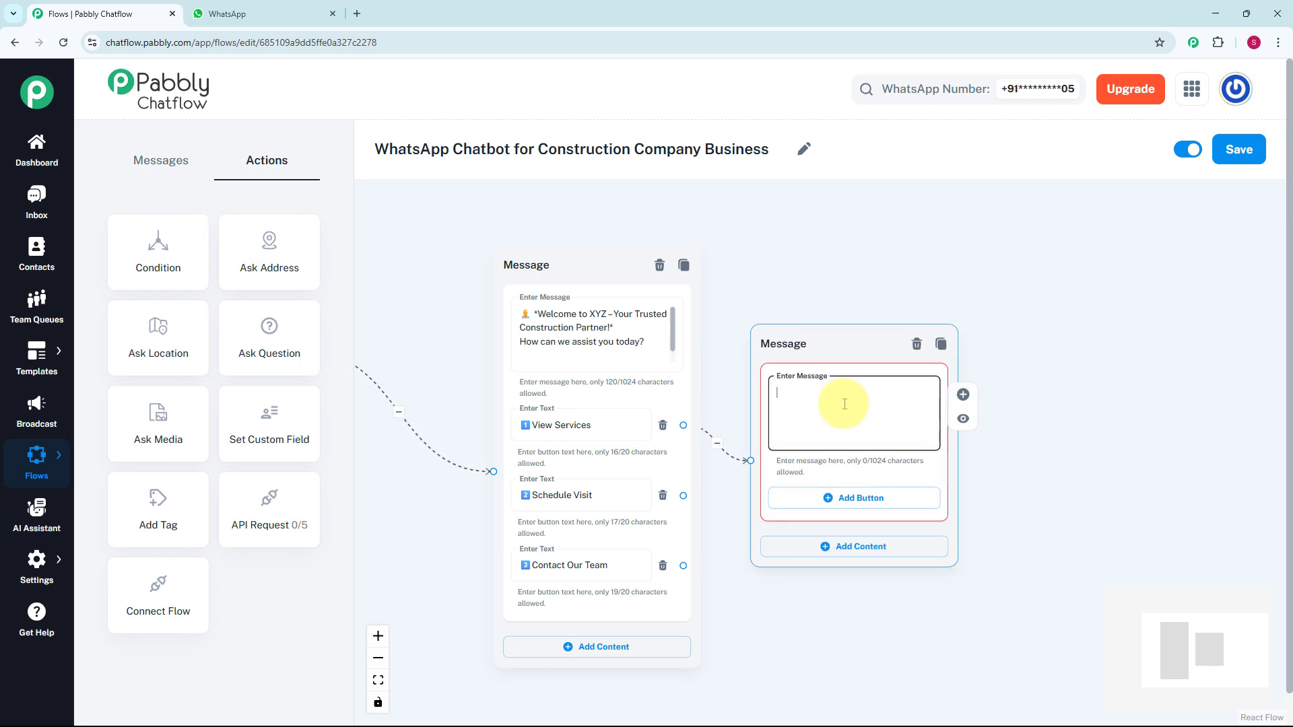
pyautogui.hotkey('ctrl', 'v')
pyautogui.moveTo(835, 343); pyautogui.dragTo(846, 218)
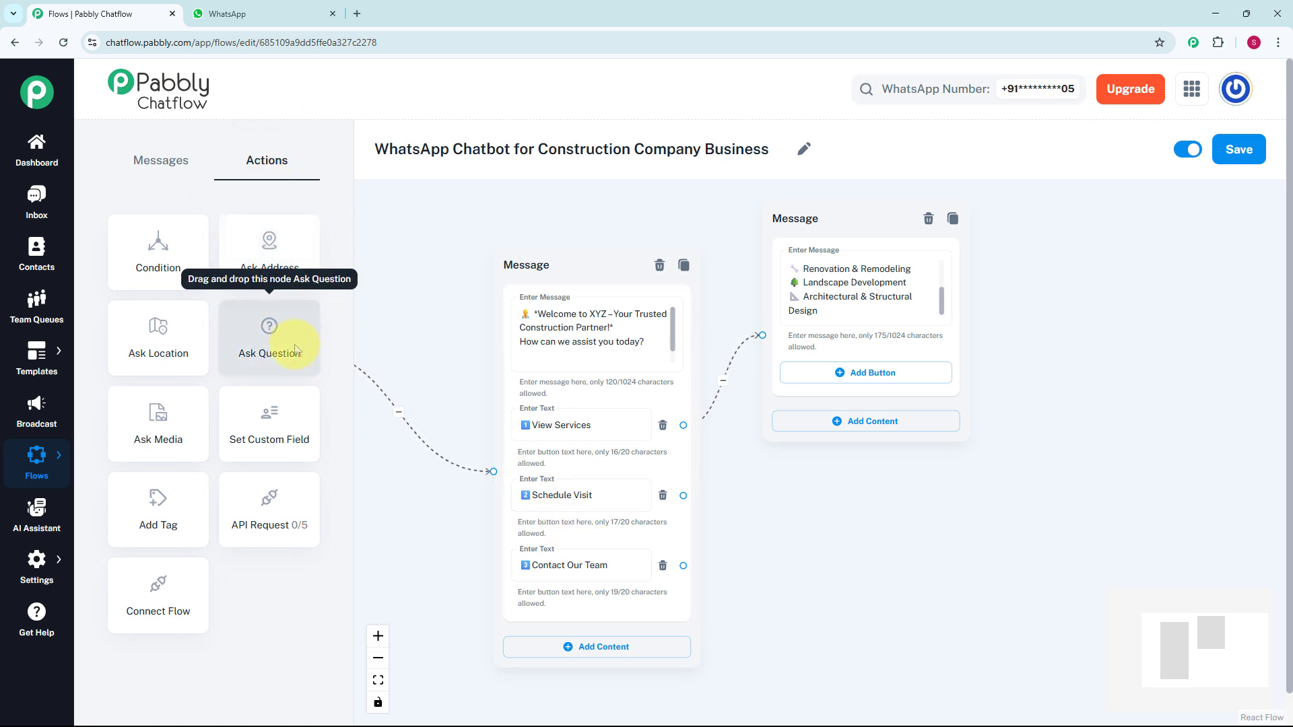
# - Add an Ask Question node below the services message and connect the Schedule Visit button to it
pyautogui.moveTo(295, 349); pyautogui.dragTo(370, 491)
pyautogui.moveTo(704, 510); pyautogui.dragTo(917, 492)
pyautogui.moveTo(1076, 514); pyautogui.dragTo(1034, 429)
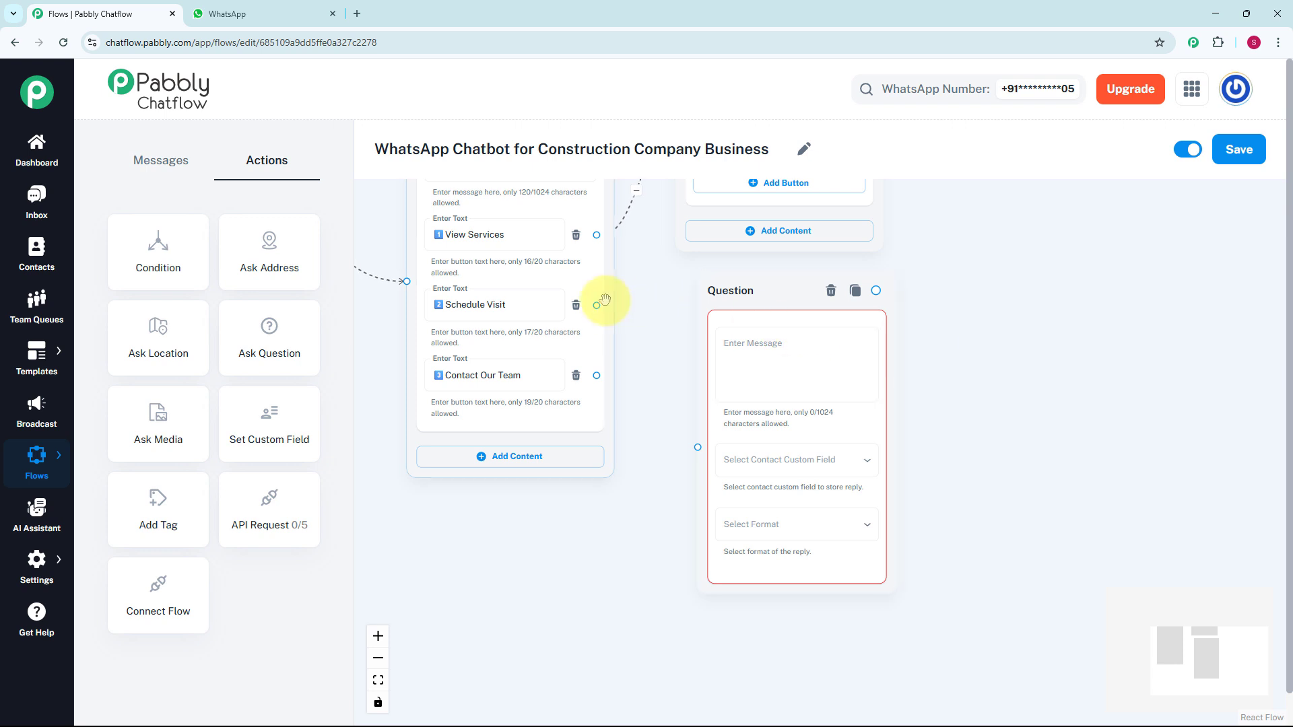
pyautogui.moveTo(596, 305); pyautogui.dragTo(698, 447)
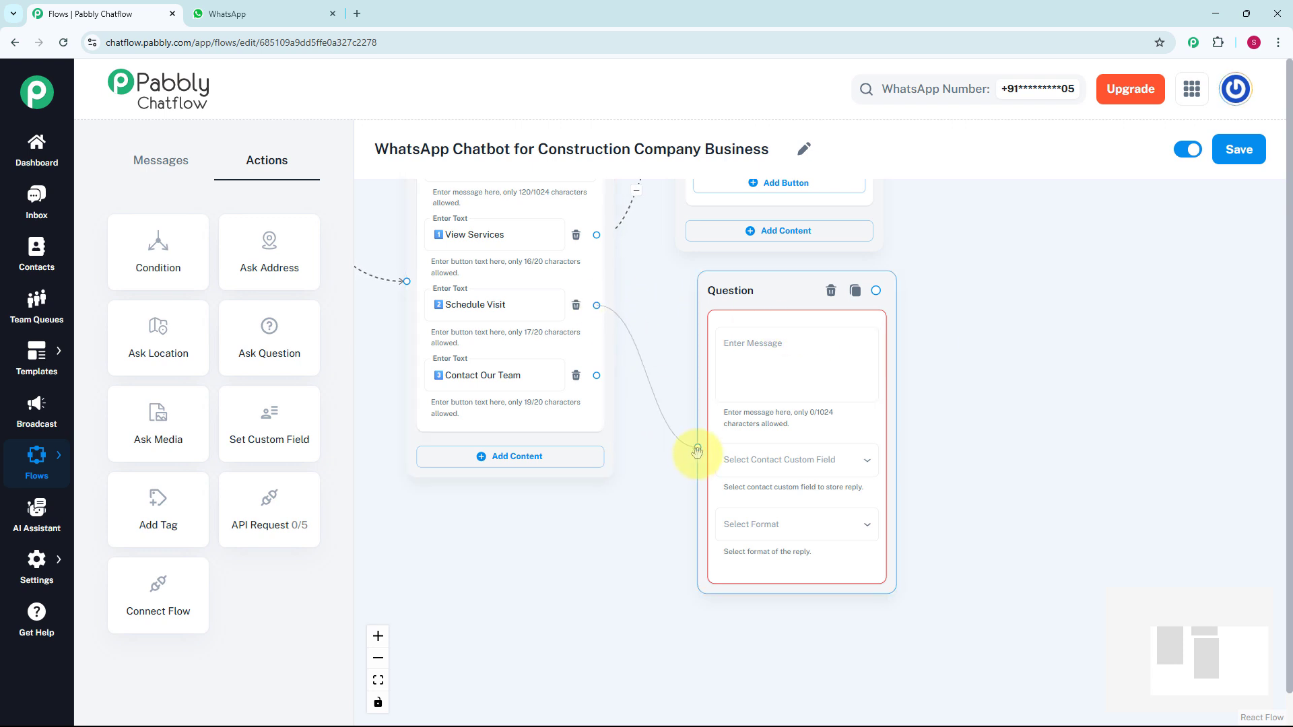
# - Set the question to "To schedule a site visit, please provide: - Your full name", storing the reply in the Name2 custom field with format Any
pyautogui.click(774, 394)
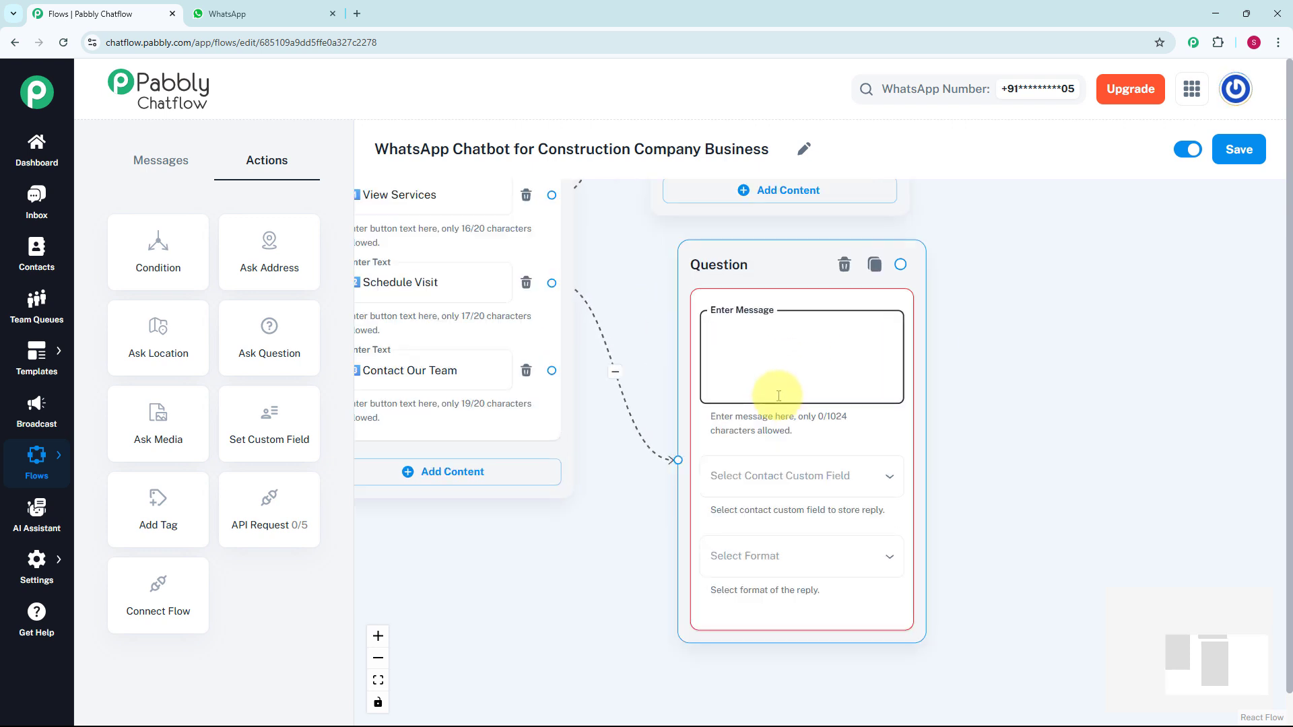
pyautogui.write('🏠 To schedule a site visit, please provide: -Your full name')
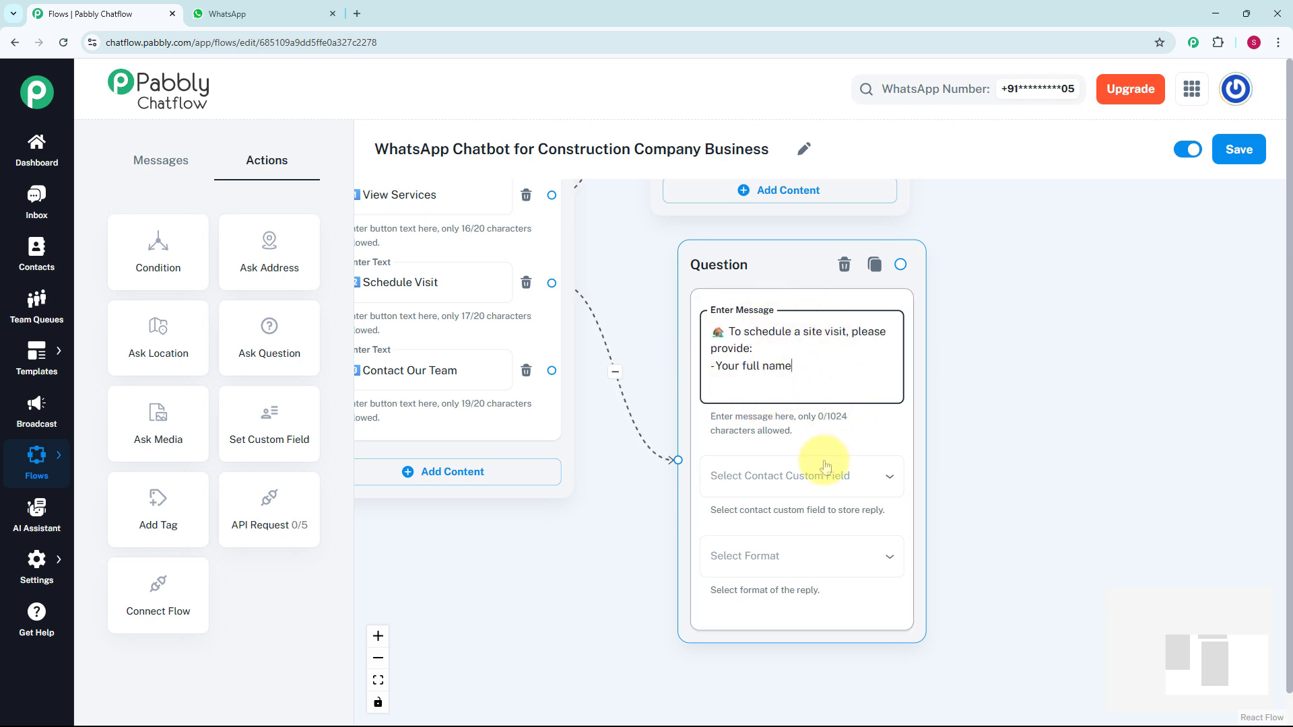
pyautogui.click(798, 483)
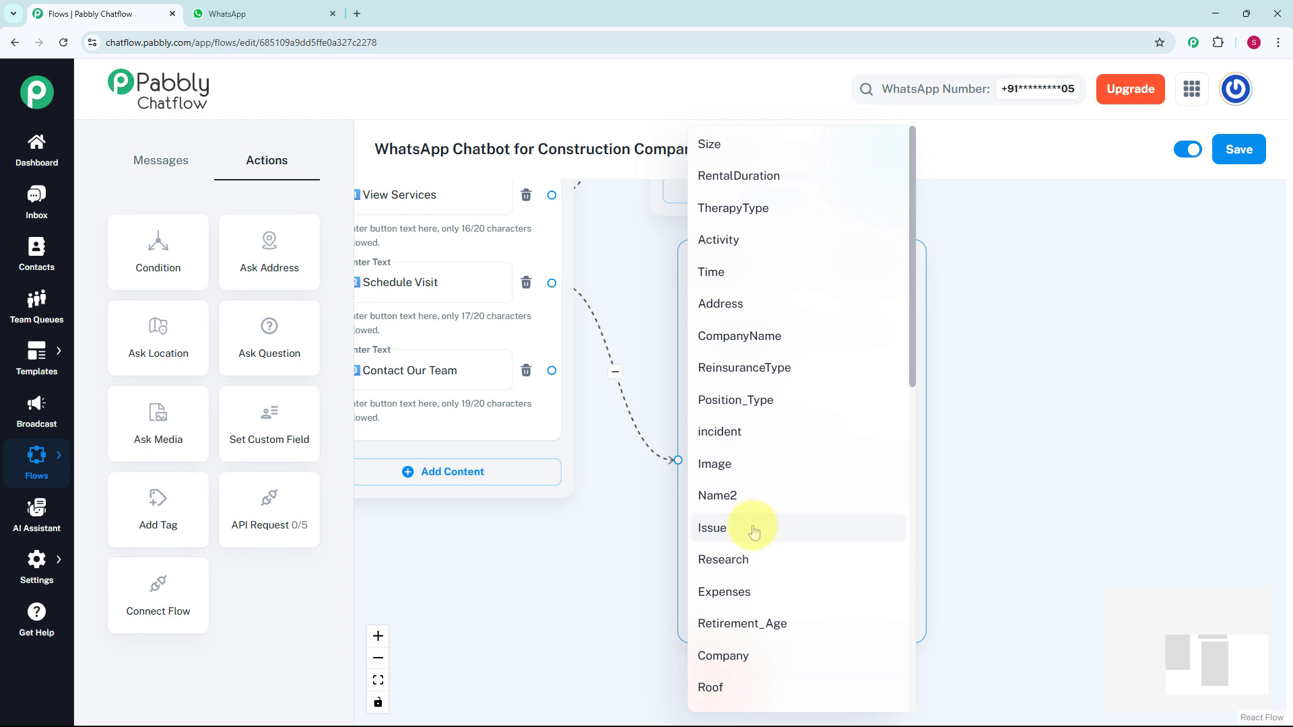
pyautogui.click(57, 569)
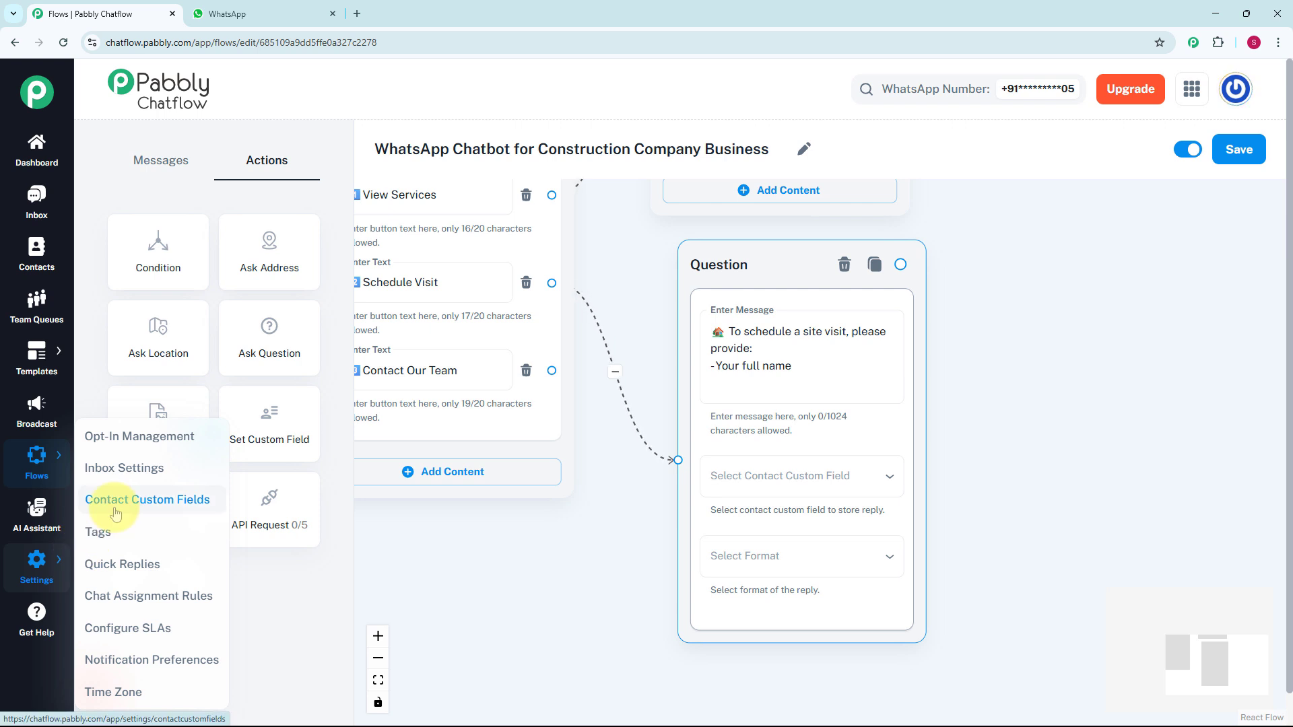
pyautogui.click(831, 474)
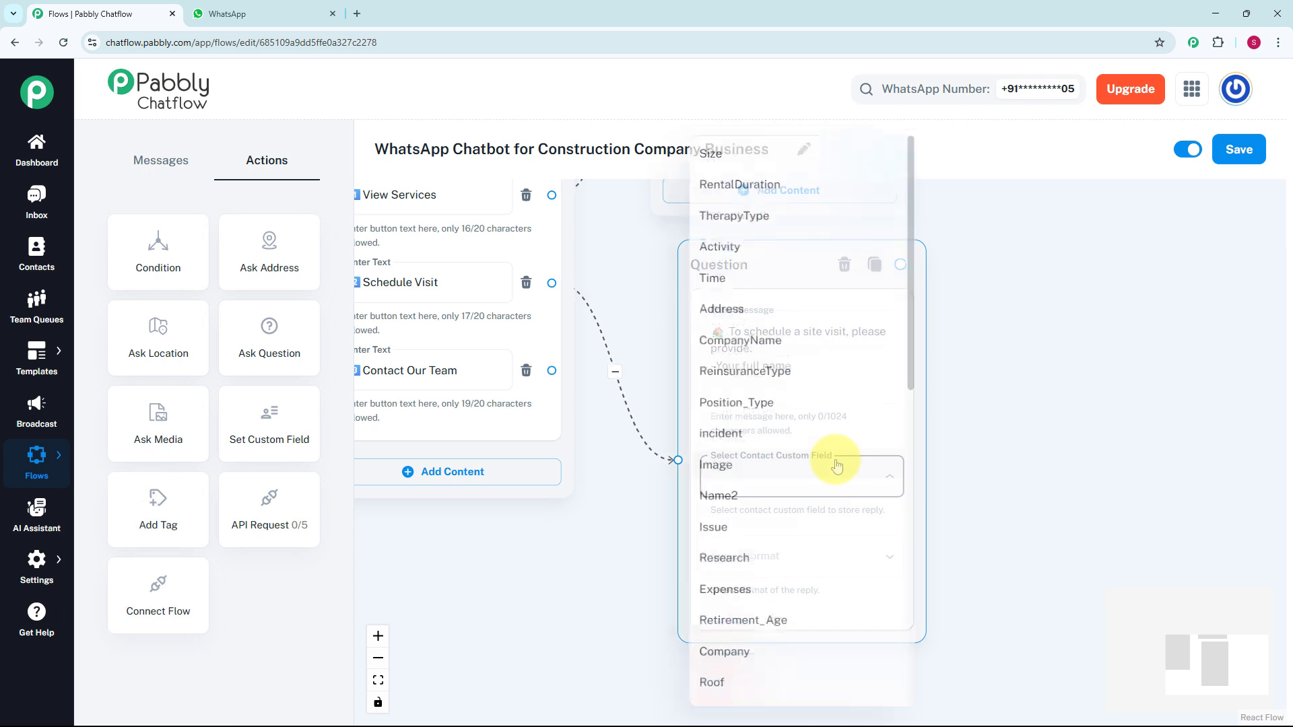
pyautogui.click(811, 497)
pyautogui.click(797, 555)
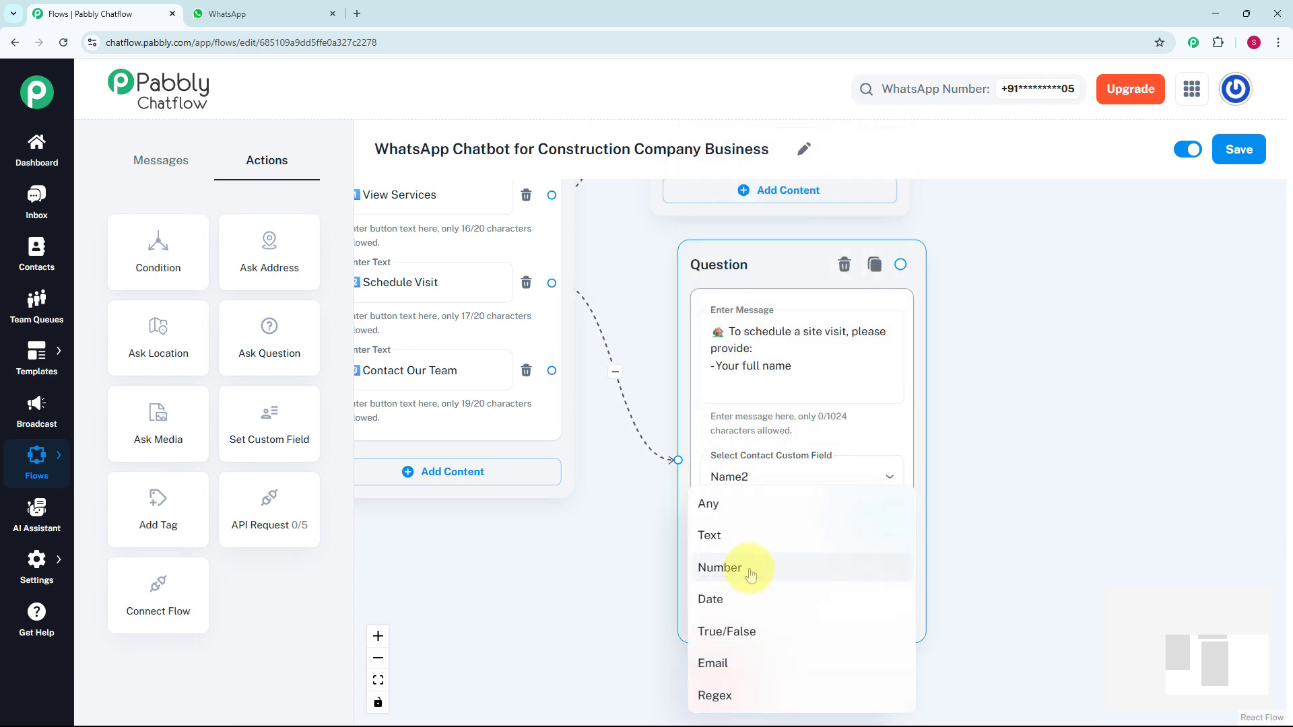
pyautogui.click(715, 510)
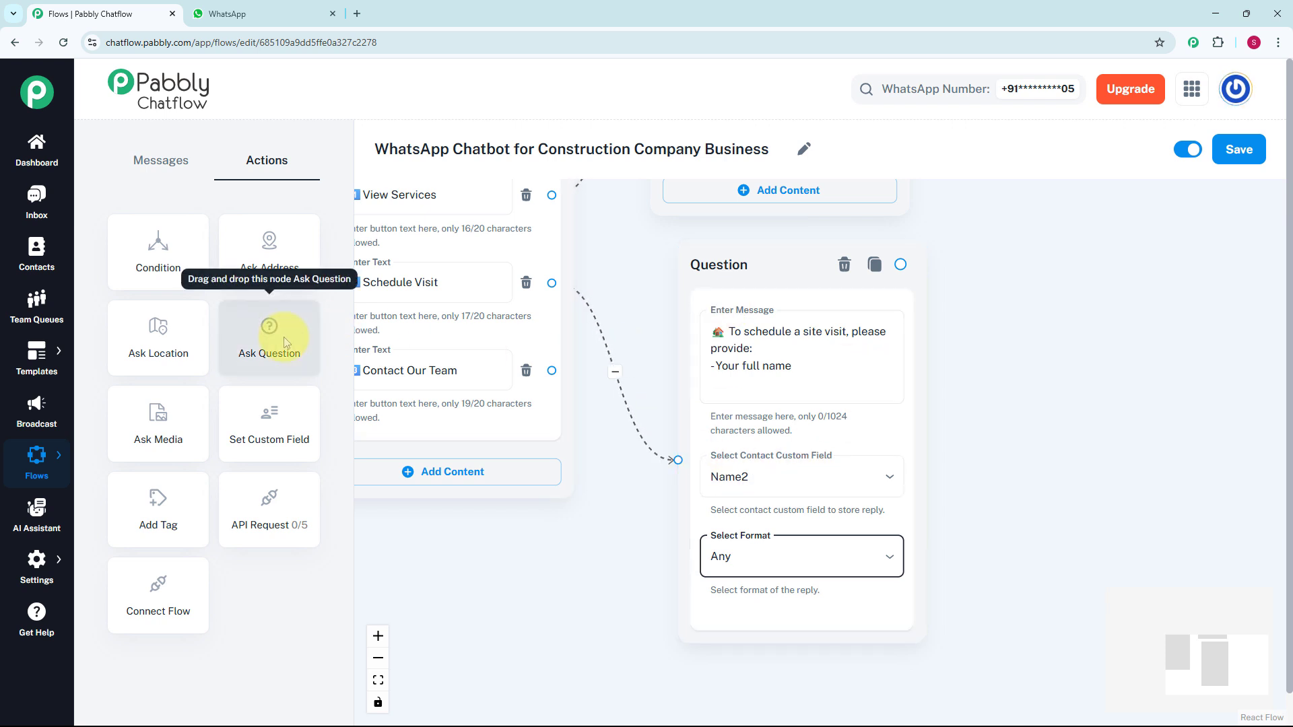
# - Add a second Ask Question node after the first, asking "Please provide : Project location/address", with custom field Address and format Any
pyautogui.moveTo(284, 342); pyautogui.dragTo(792, 398)
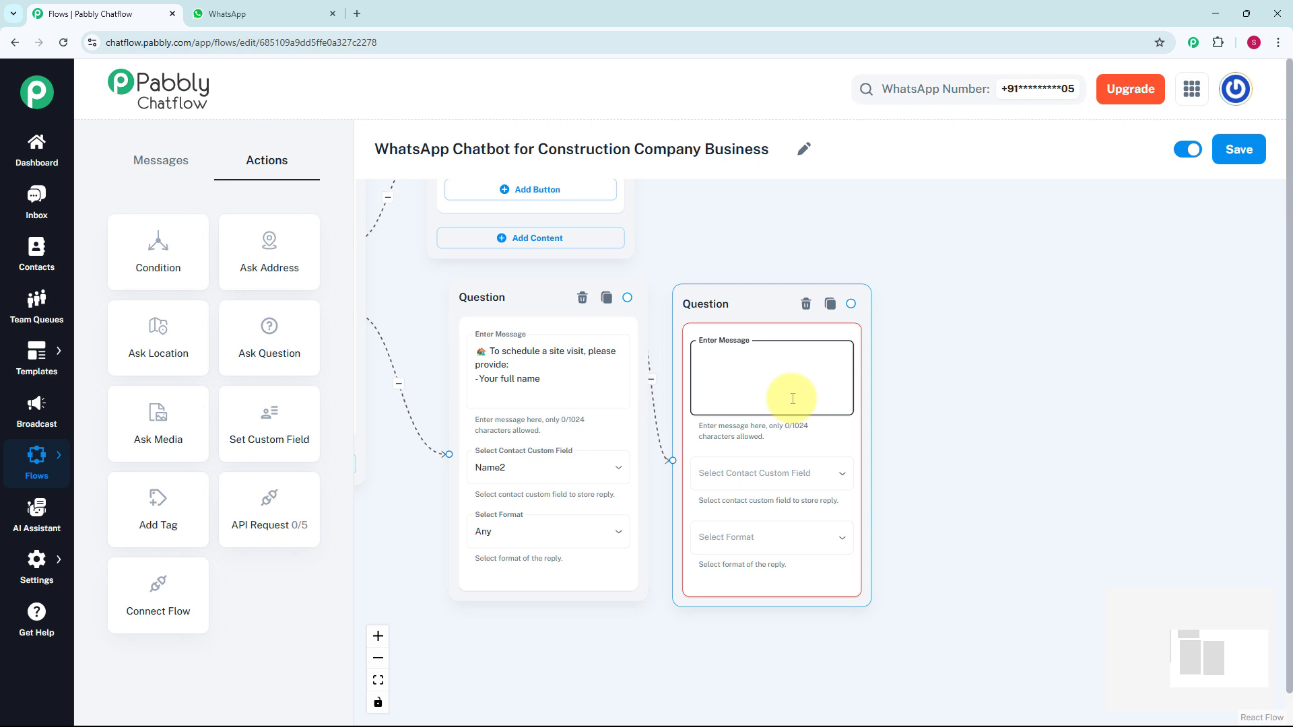
pyautogui.write('Please provide: - Project location/address')
pyautogui.click(827, 485)
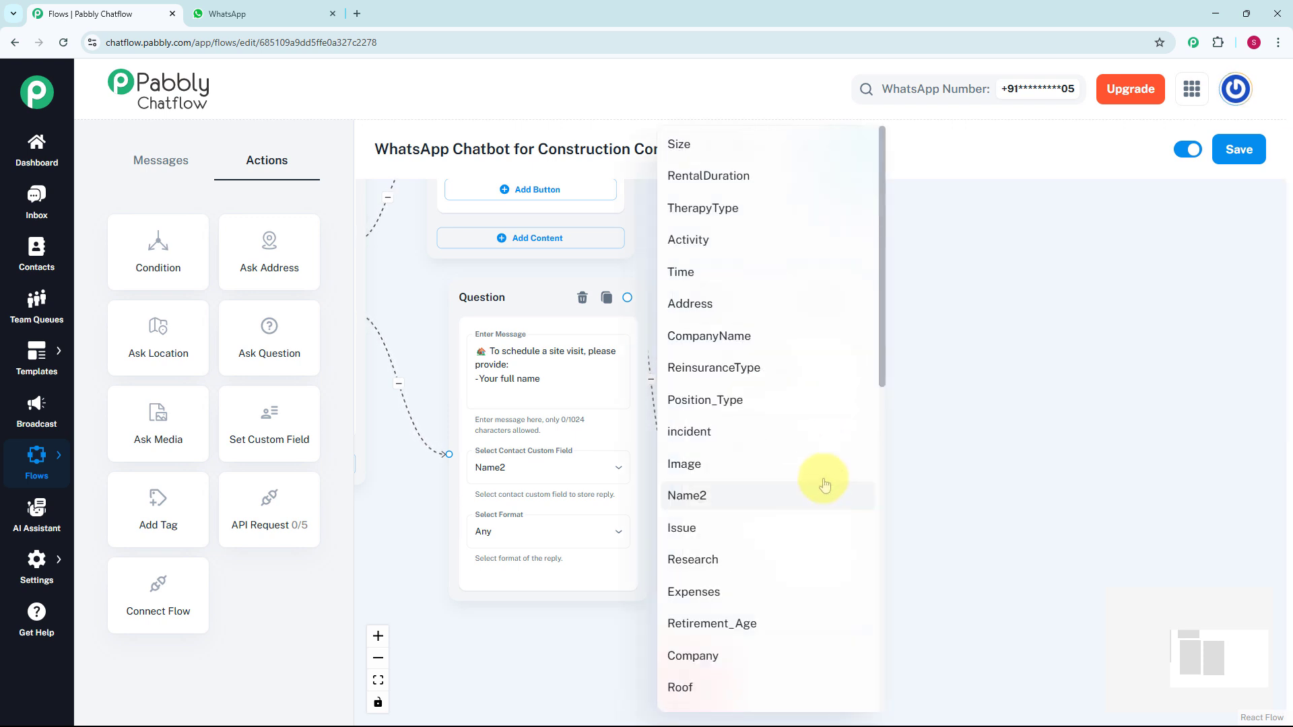
pyautogui.click(729, 316)
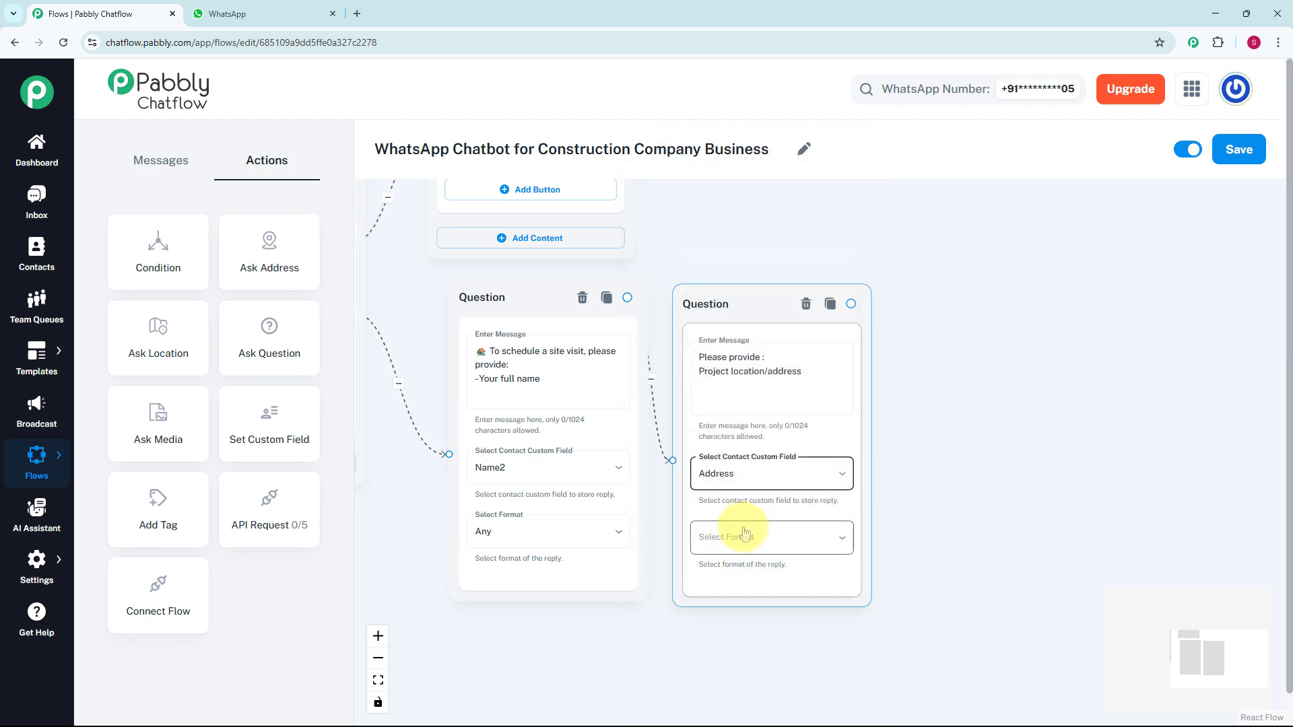
pyautogui.click(741, 534)
pyautogui.click(691, 509)
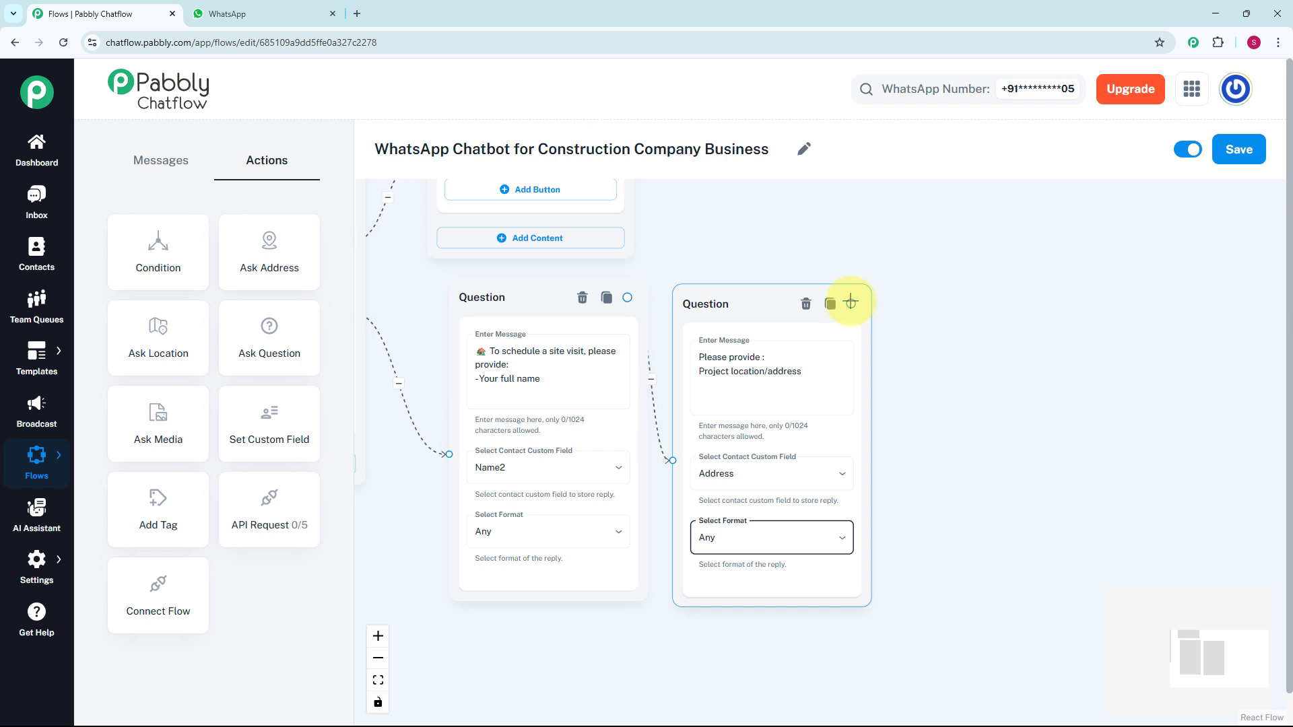
# - Connect the address question to a new Text + Button message reading "Thanks💕 Our team will confirm the visit shortly!"
pyautogui.moveTo(850, 303); pyautogui.dragTo(958, 395)
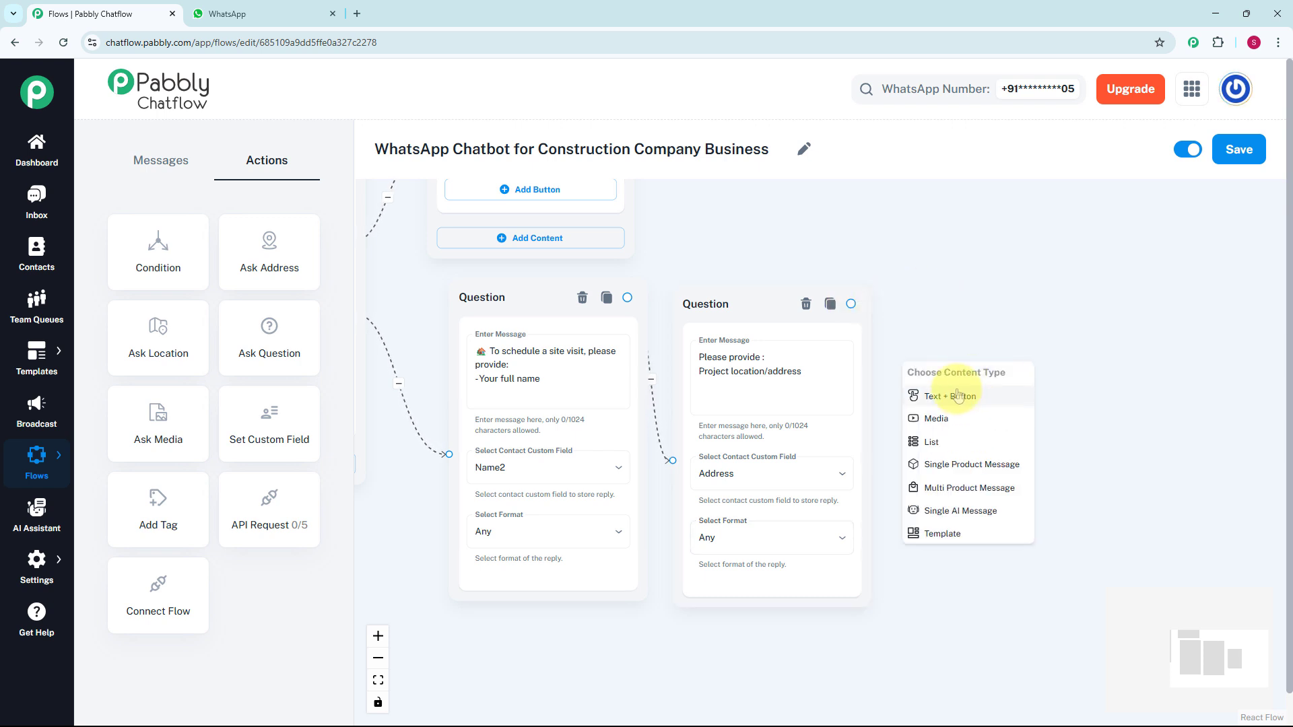
pyautogui.click(958, 395)
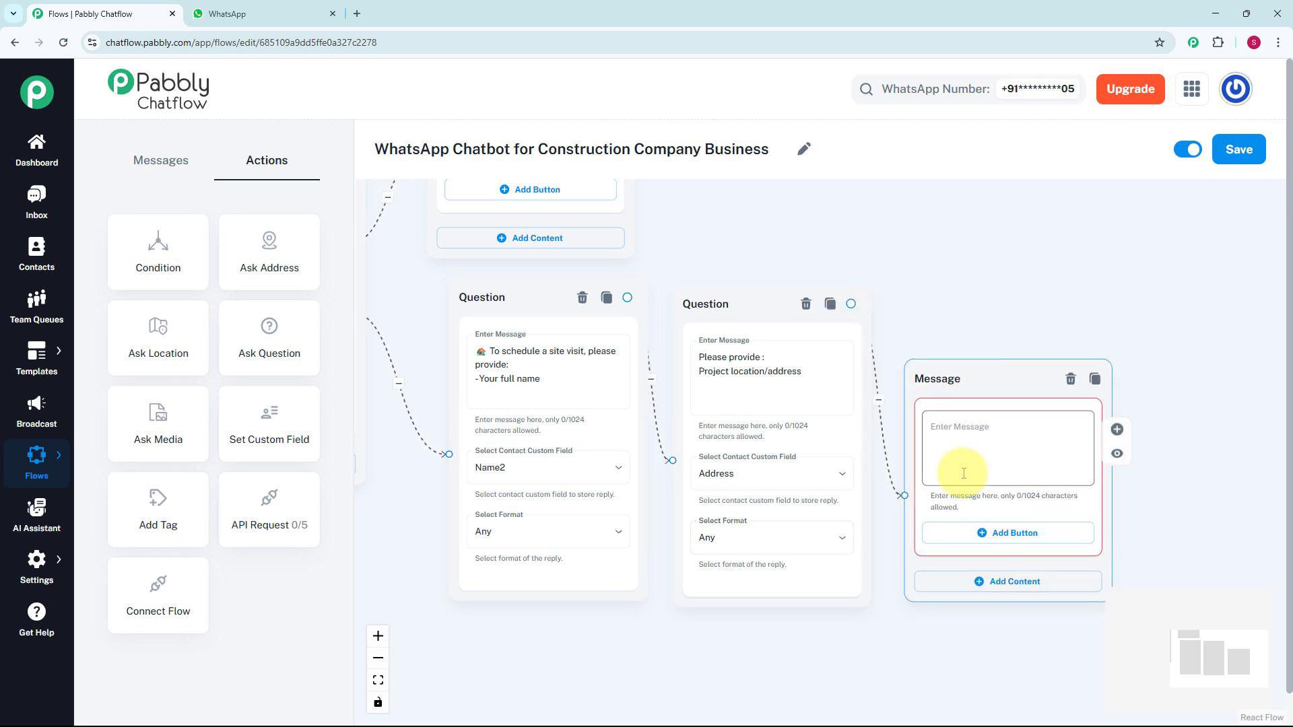
pyautogui.click(958, 450)
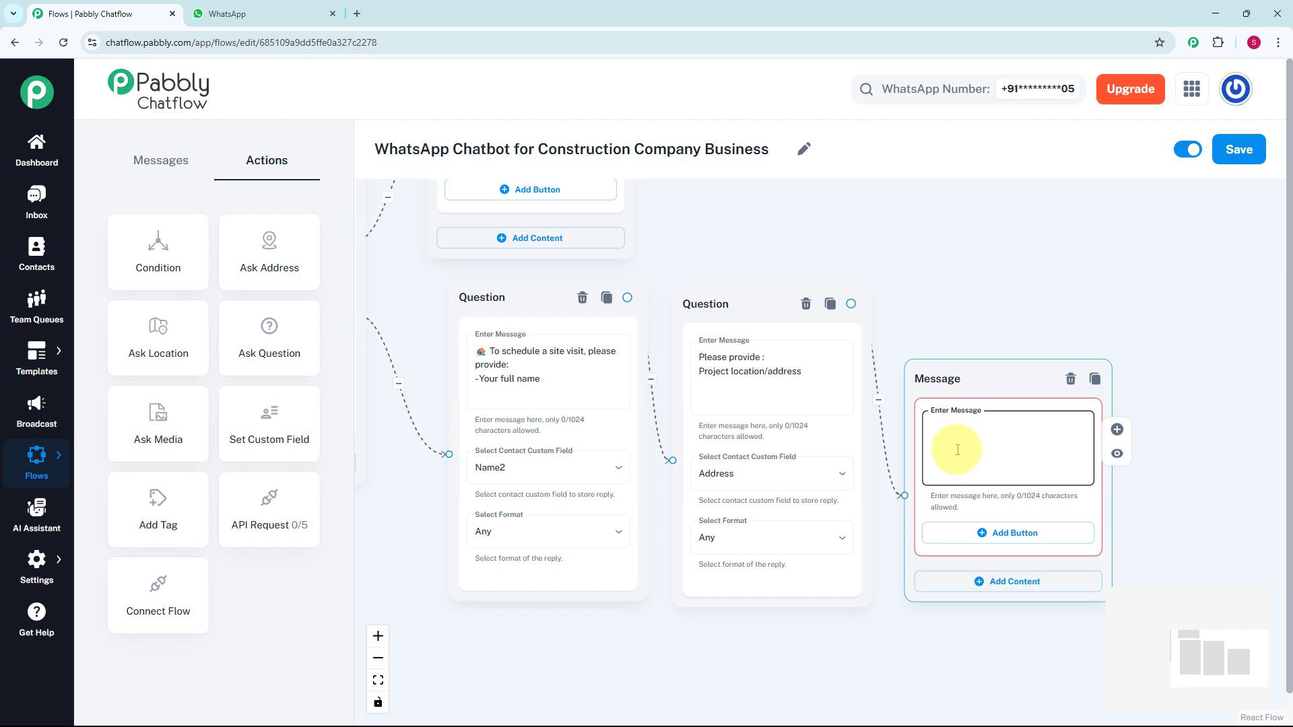
pyautogui.write('Thanks💕 Our team will confirm the visit shortly!')
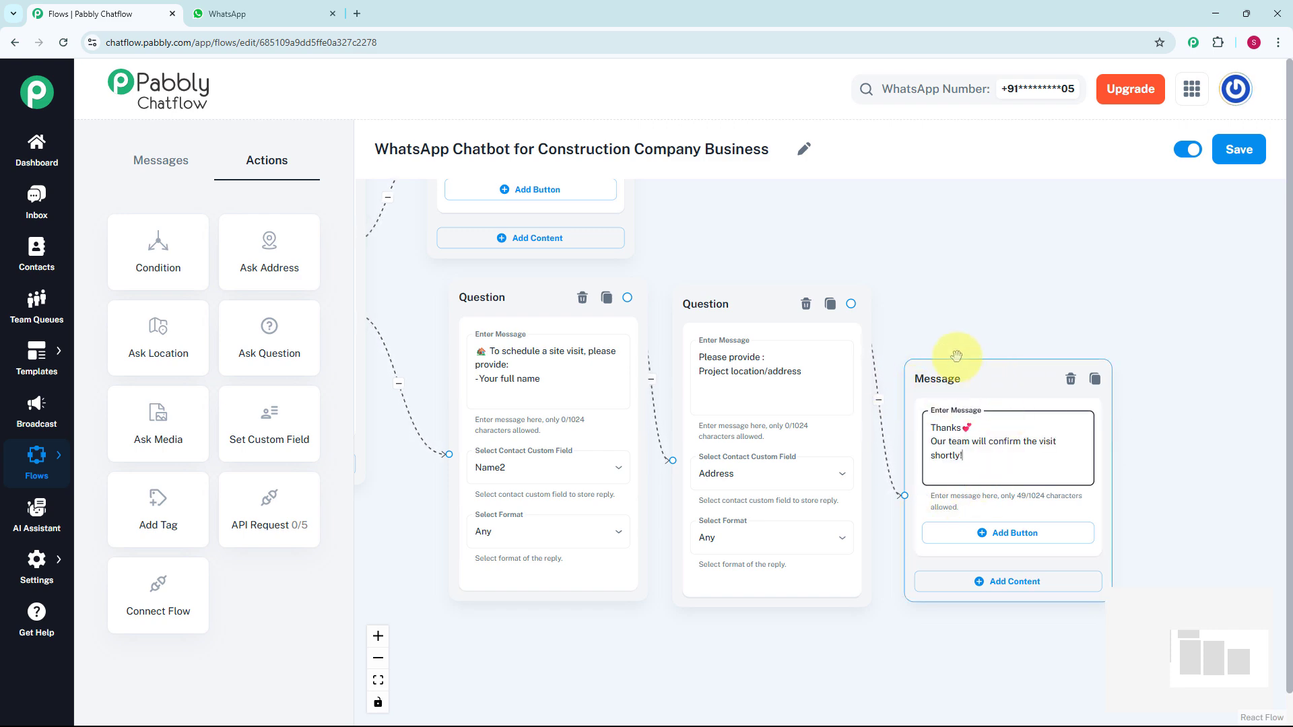
pyautogui.scroll(-3, 957, 330)
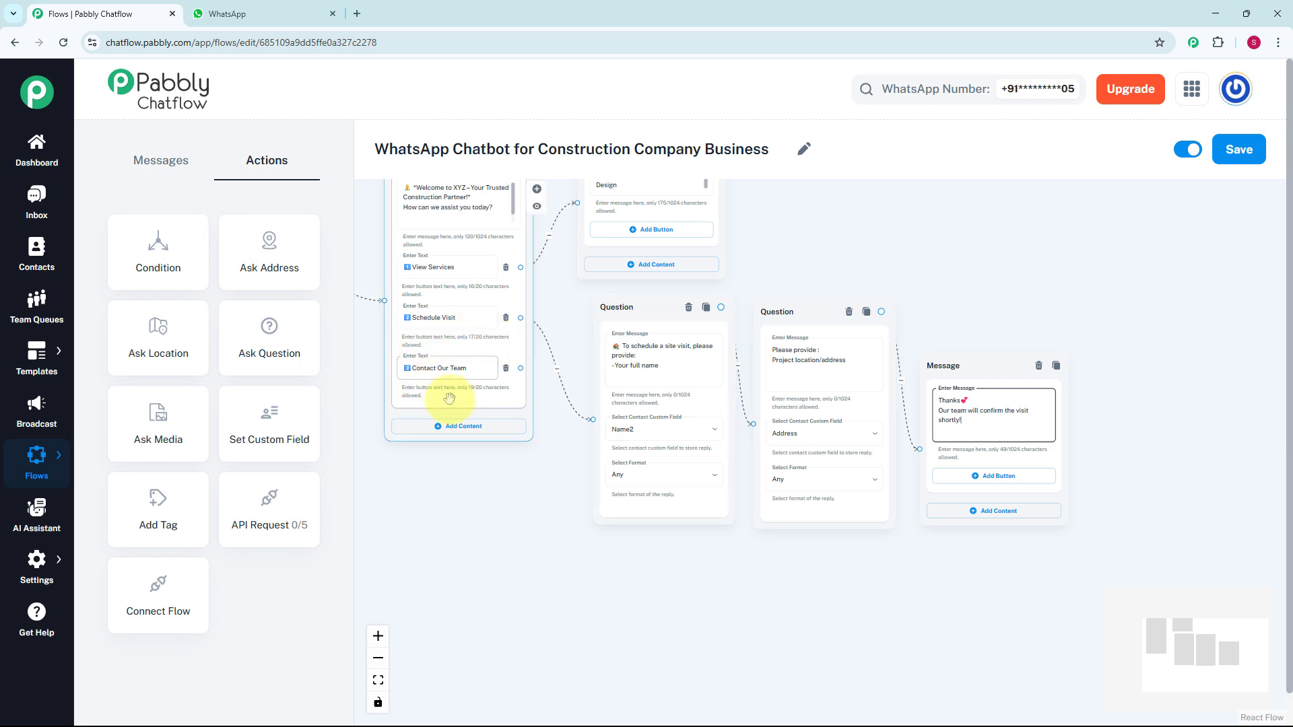
# - Connect the Contact Our Team button to a new Text + Button message placed below the site-visit questions
pyautogui.scroll(1, 539, 403)
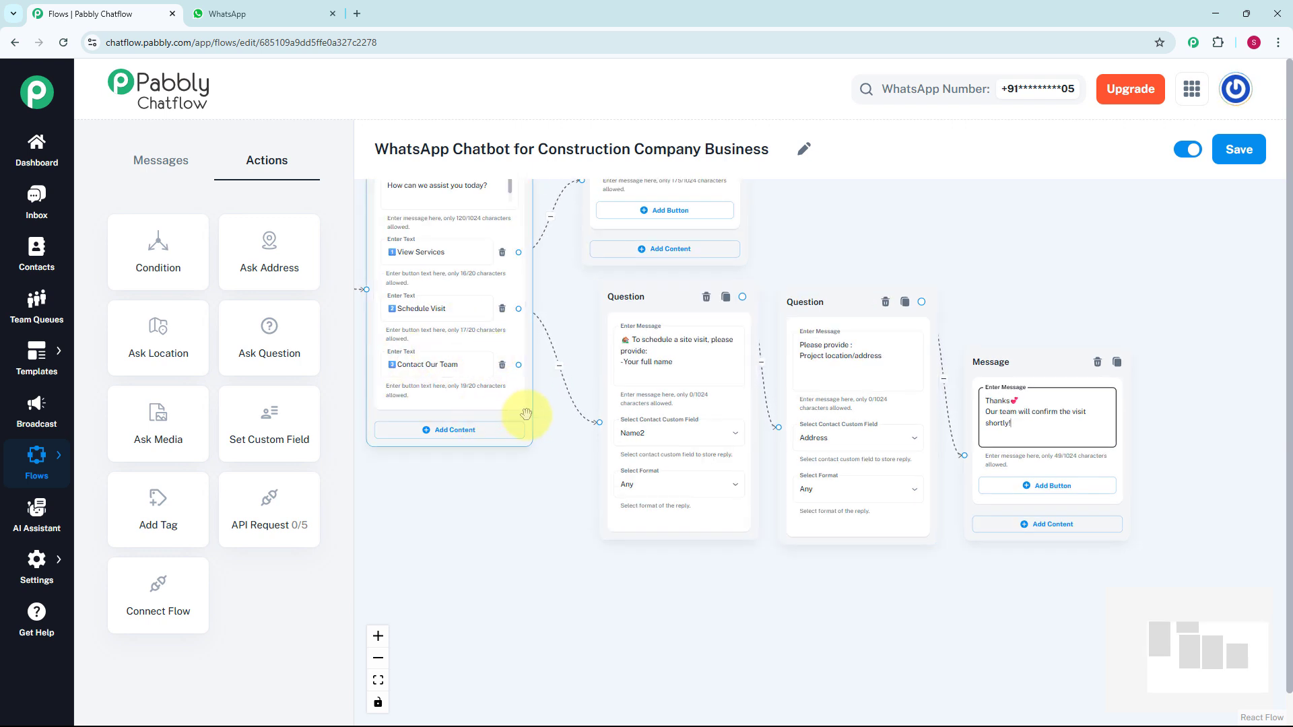
pyautogui.scroll(1, 526, 414)
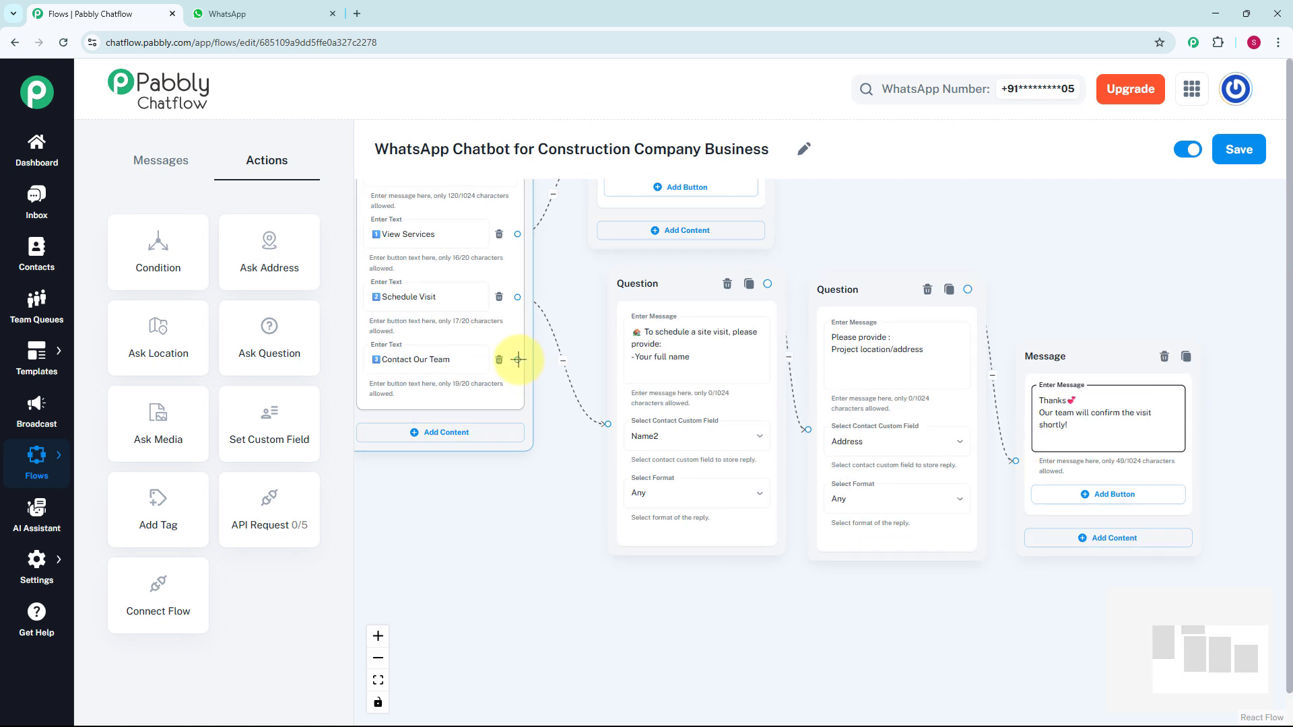
pyautogui.moveTo(517, 360); pyautogui.dragTo(640, 601)
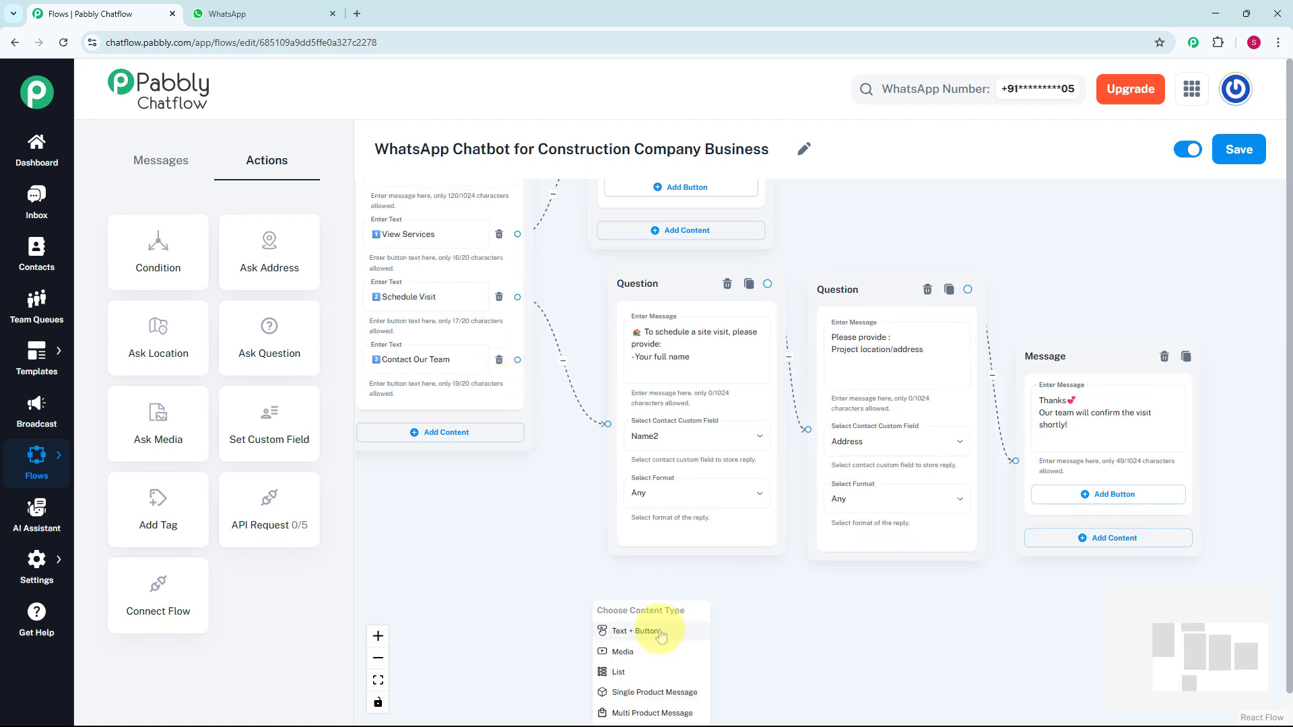
pyautogui.click(661, 631)
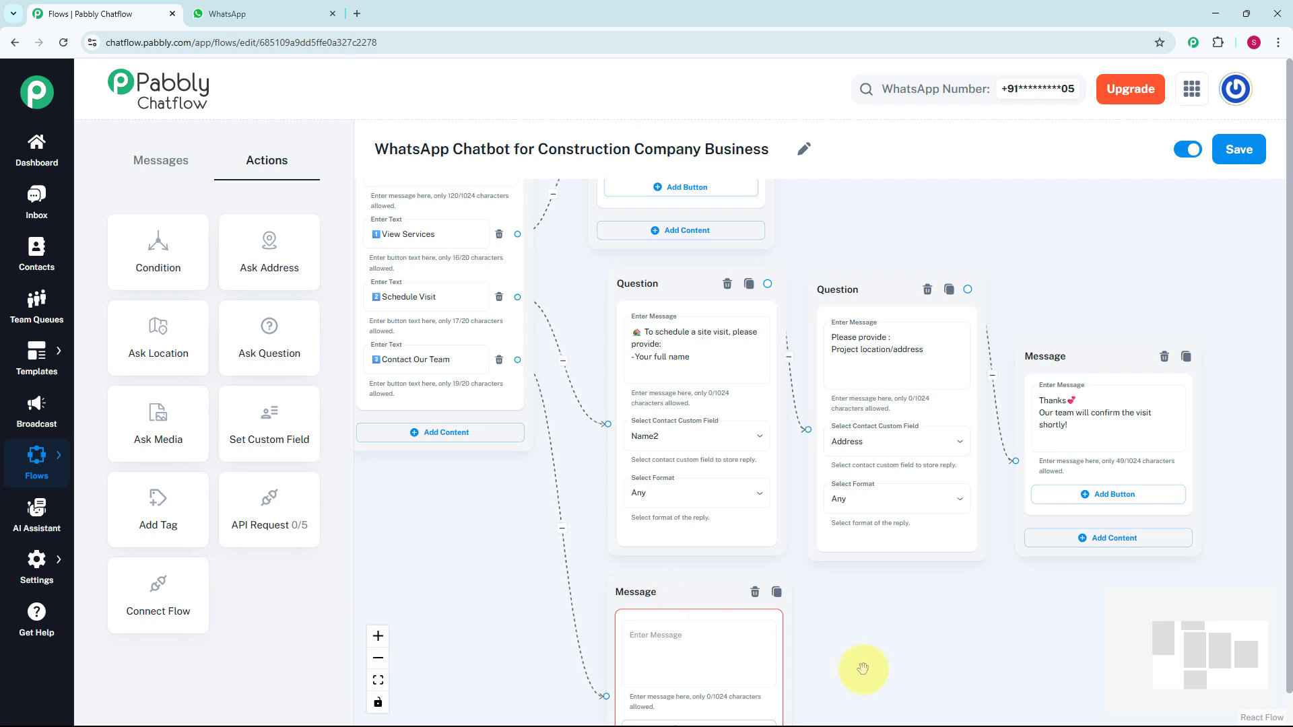
# - Fill the new message with "📞 You can reach us at:" followed by the company's call number and email address
pyautogui.moveTo(857, 669); pyautogui.dragTo(849, 515)
pyautogui.scroll(1, 695, 506)
pyautogui.click(695, 506)
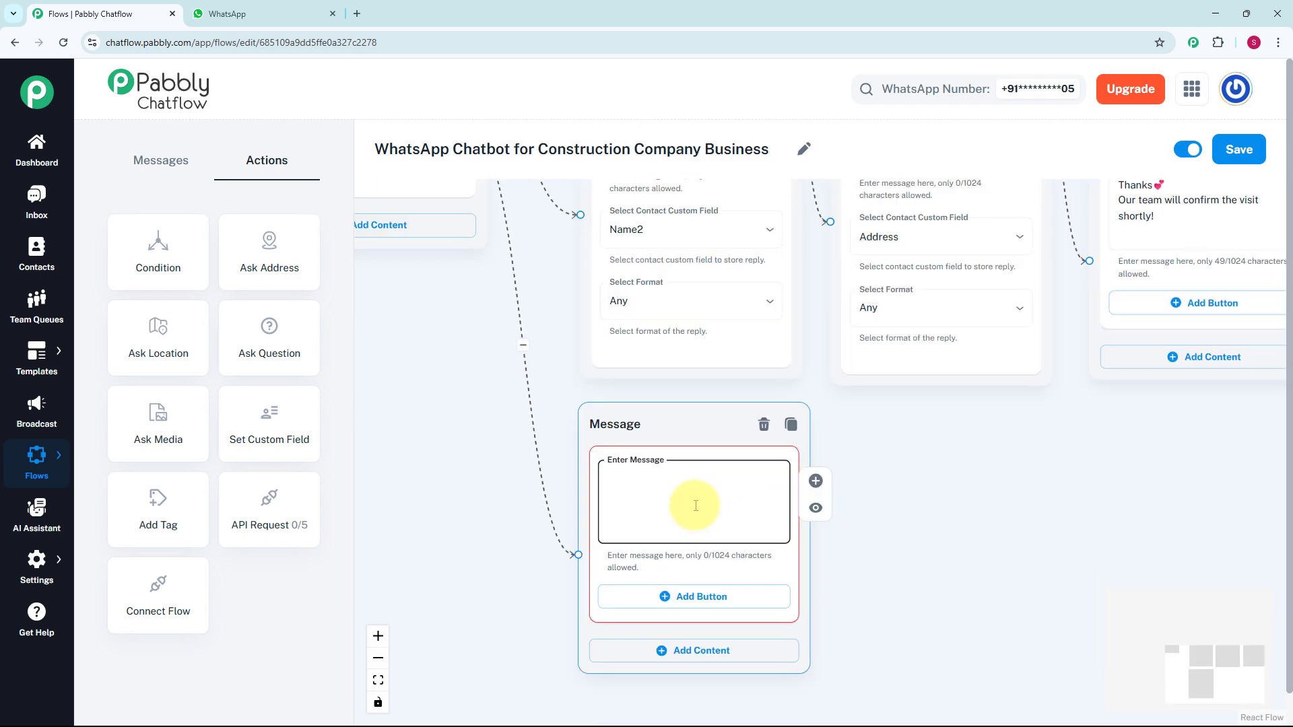
pyautogui.write('📞 You can reach us at: Call: +91-XXXX-XXX-XXX Email: co*****@yourcompany.com')
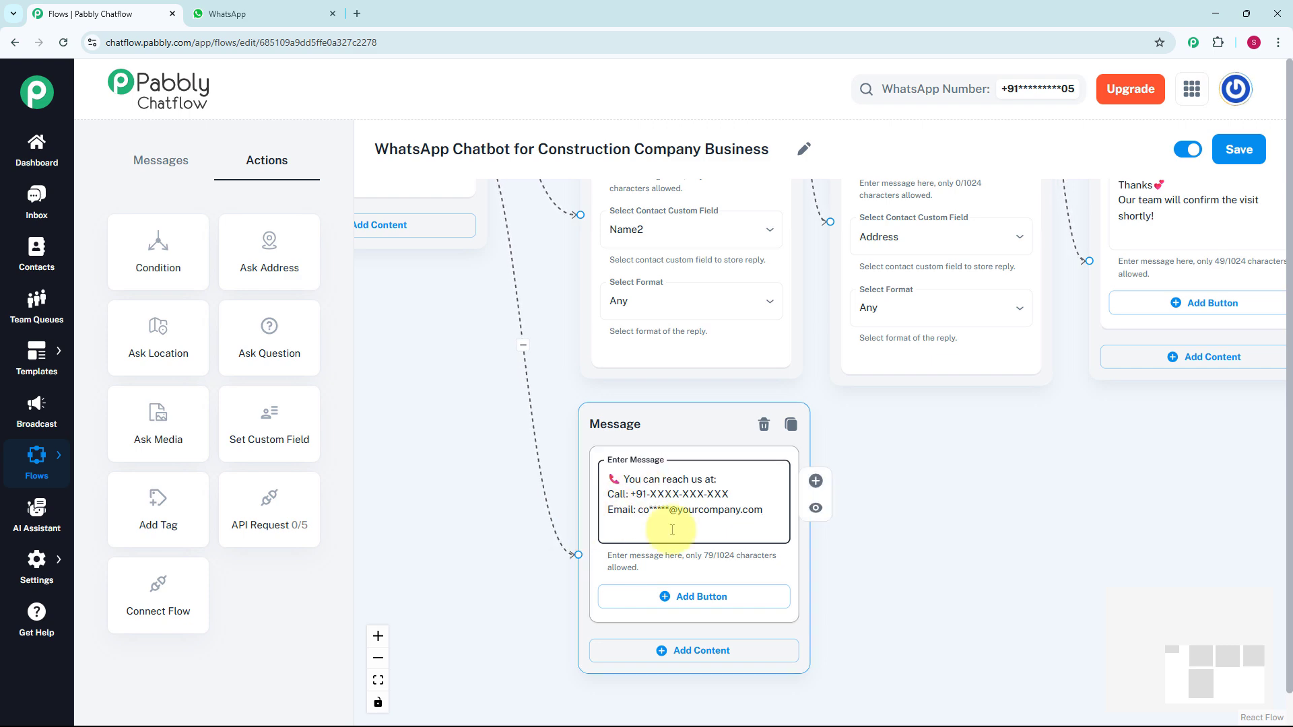
# - Save the completed construction company chatbot flow
pyautogui.scroll(-3, 1024, 568)
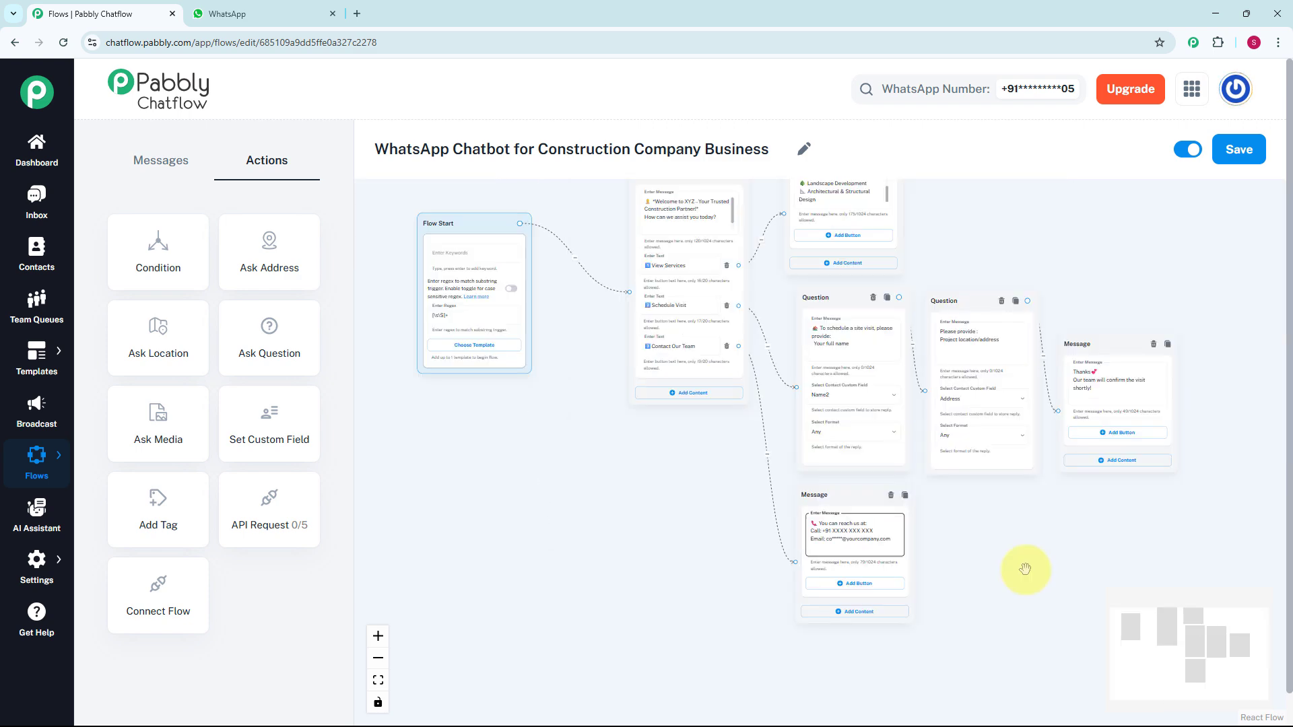
pyautogui.scroll(-2, 1024, 569)
pyautogui.scroll(-1, 1024, 568)
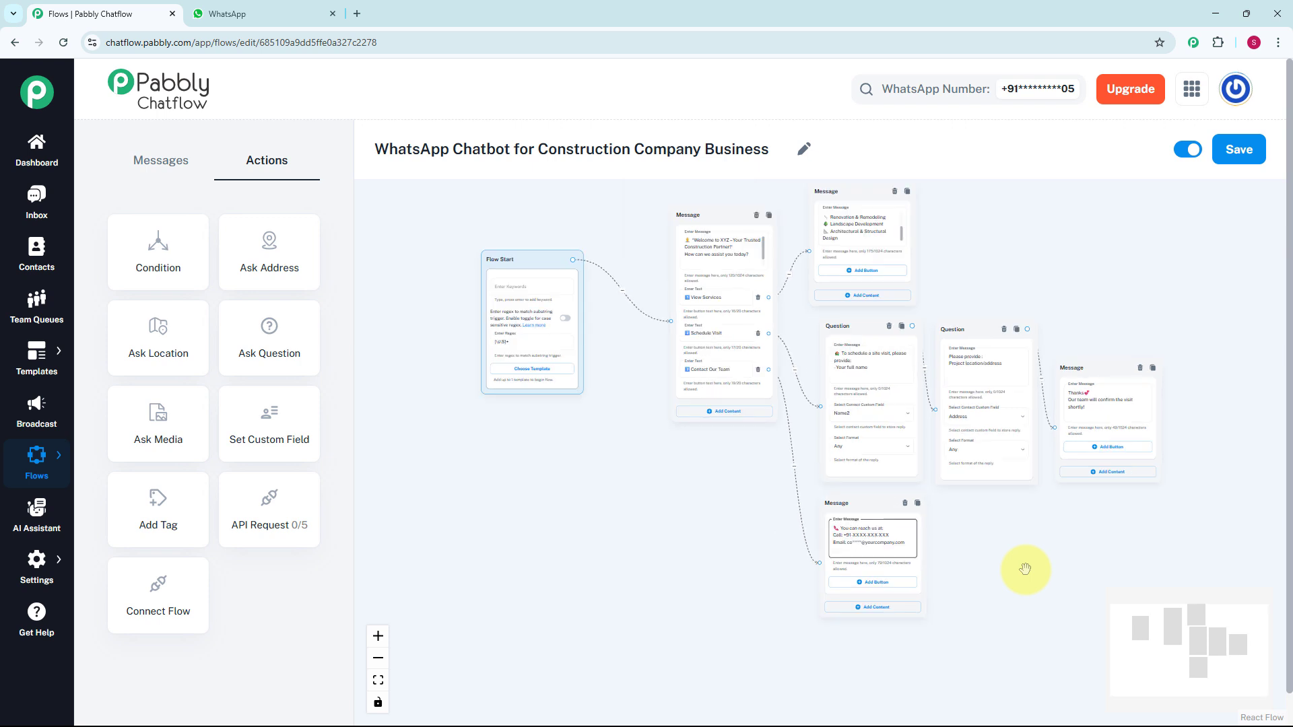
pyautogui.moveTo(1024, 568); pyautogui.dragTo(905, 609)
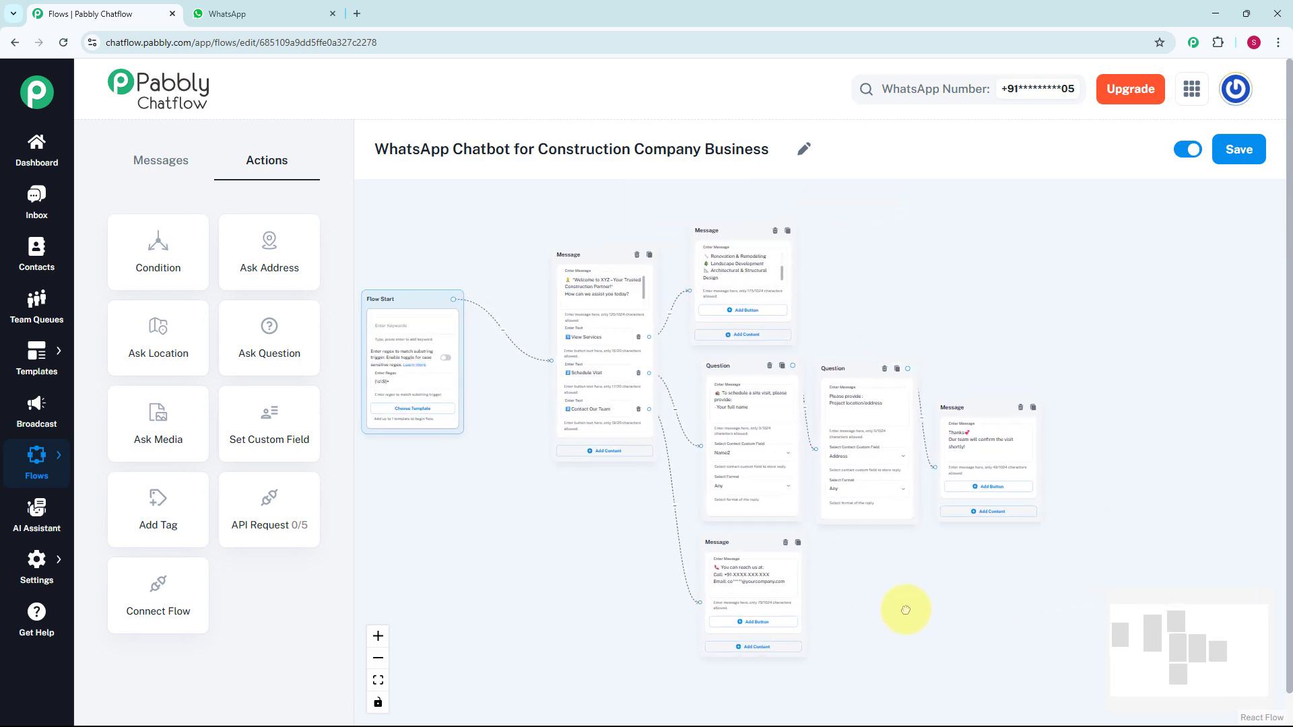
pyautogui.click(1245, 155)
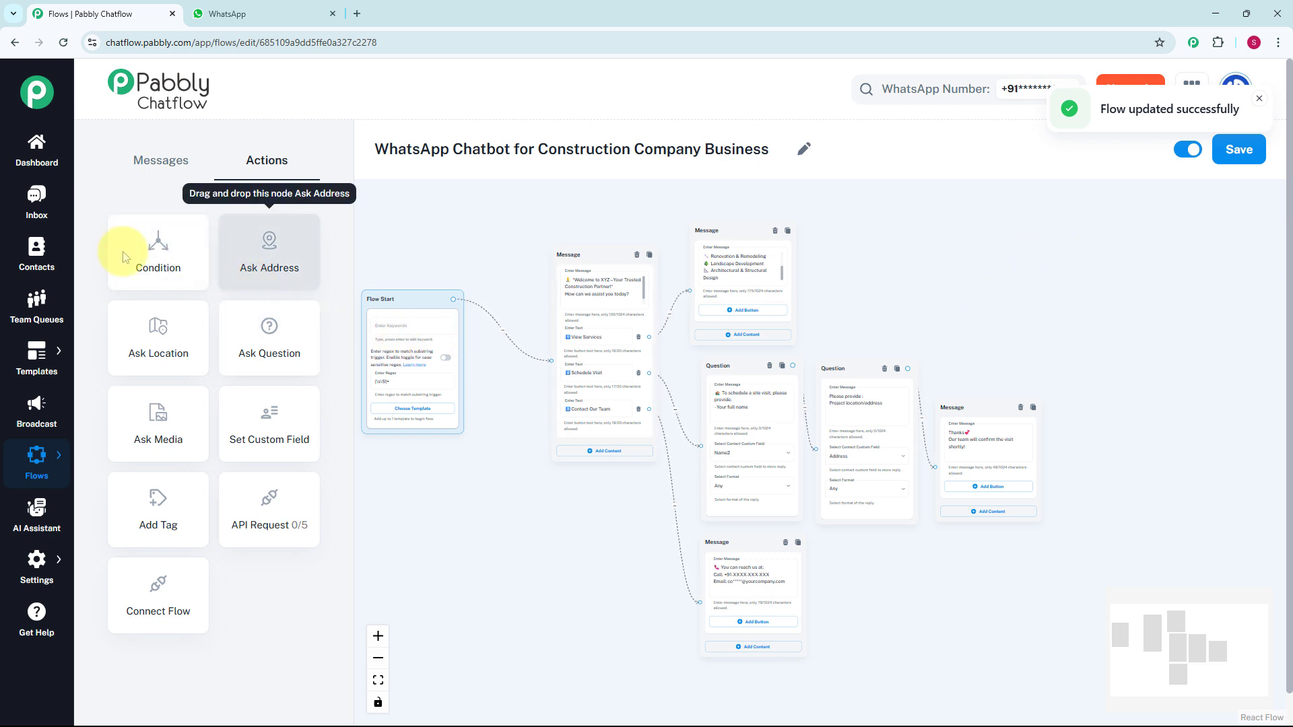
# - Open the most recent Inbox conversation and examine the chatbot's replies for View Services, Schedule Visit and Contact Our Team
pyautogui.click(37, 210)
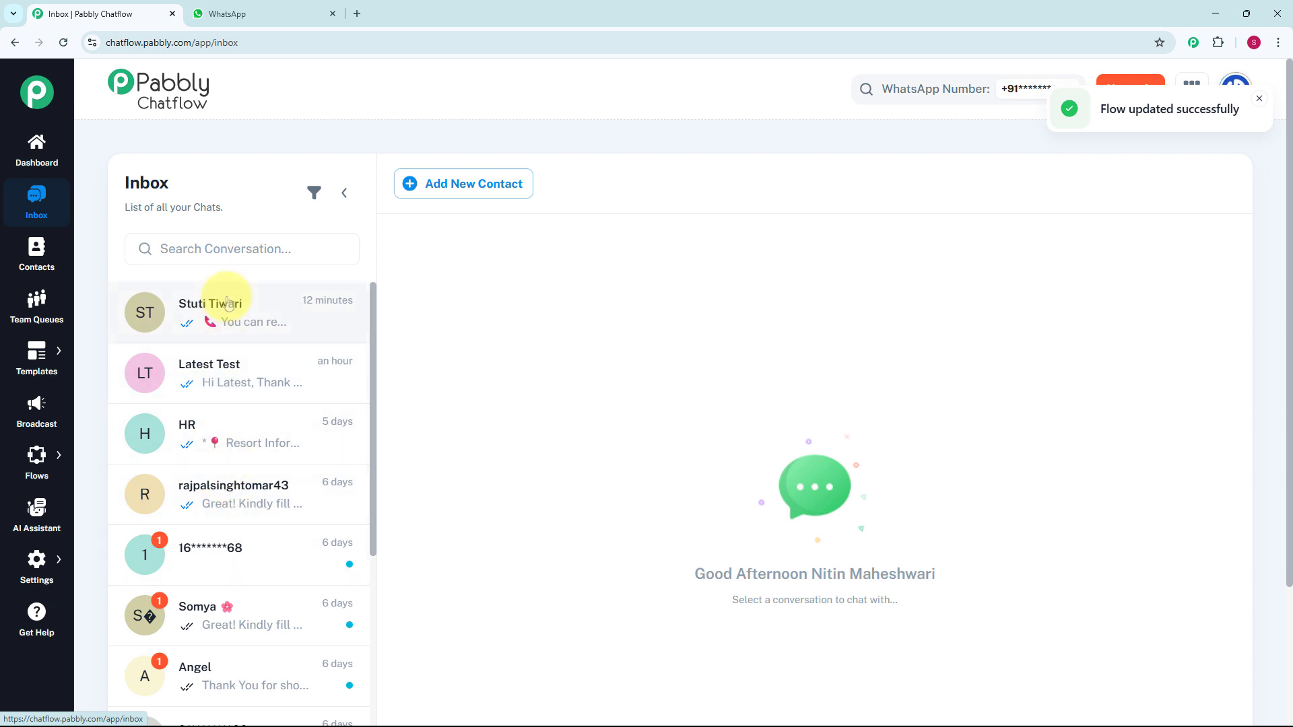
pyautogui.click(227, 302)
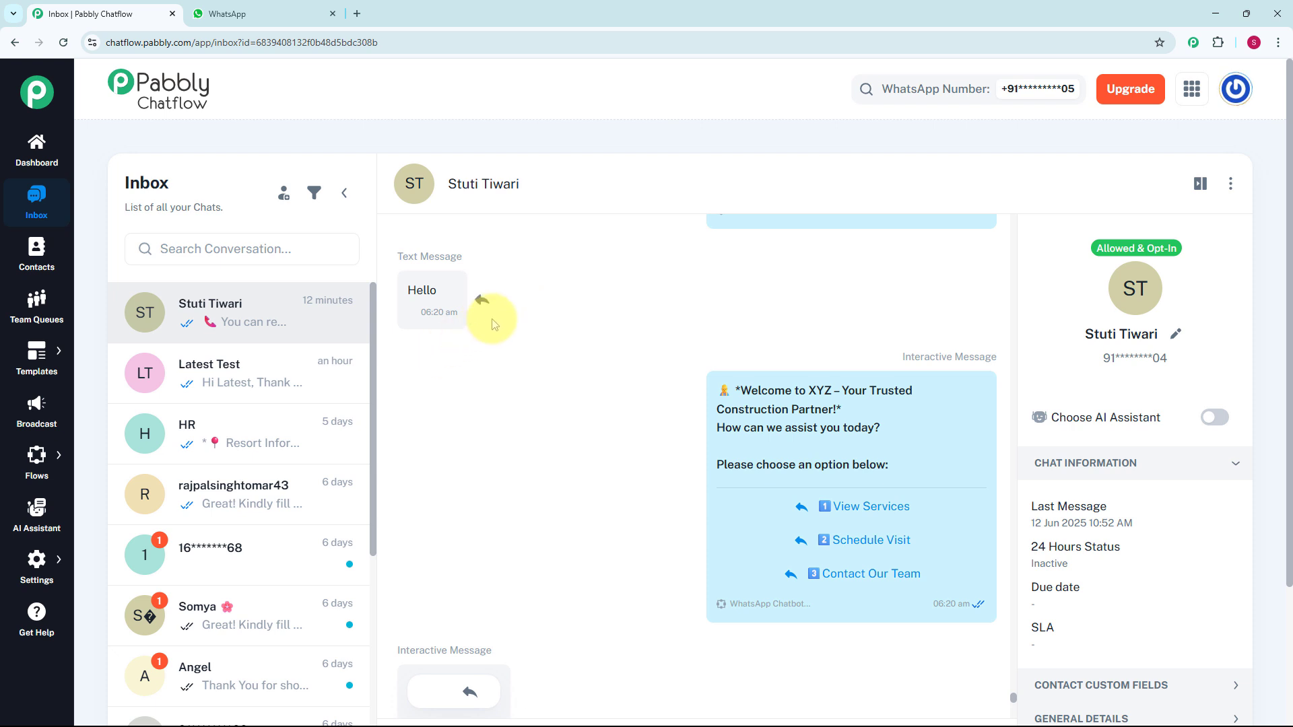
pyautogui.scroll(-1, 532, 354)
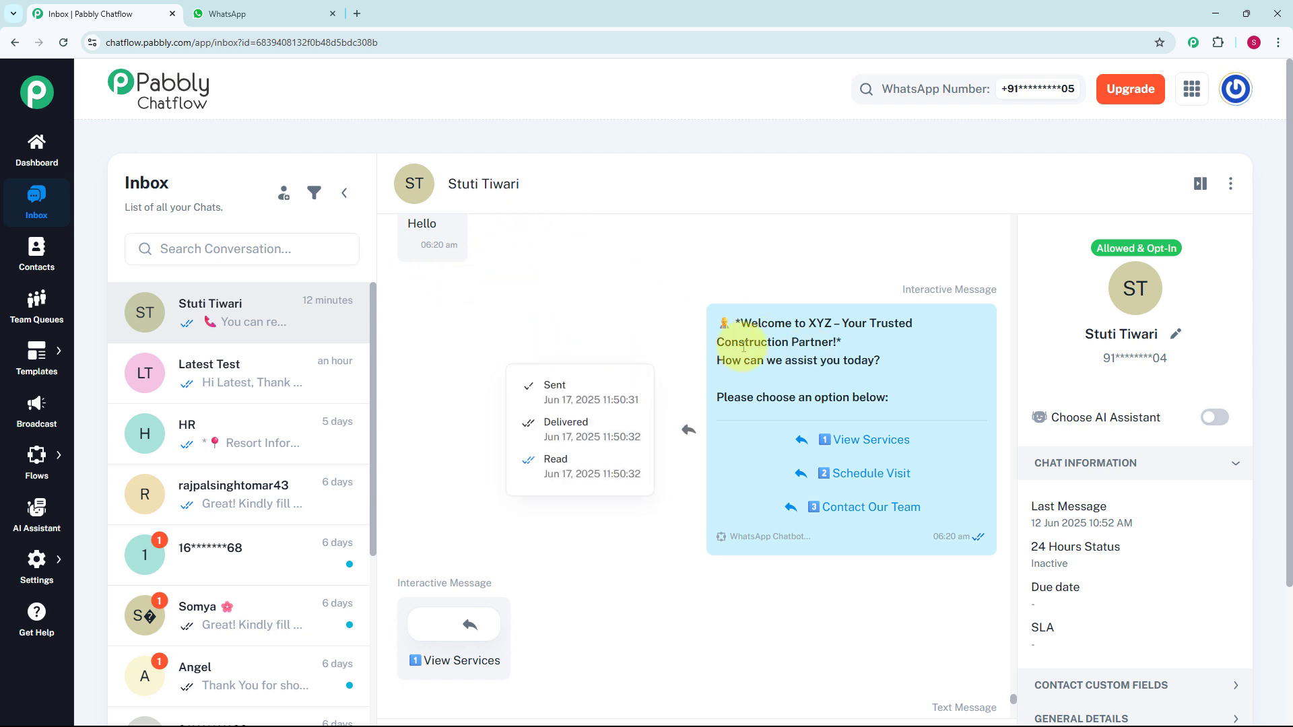
pyautogui.scroll(-2, 650, 385)
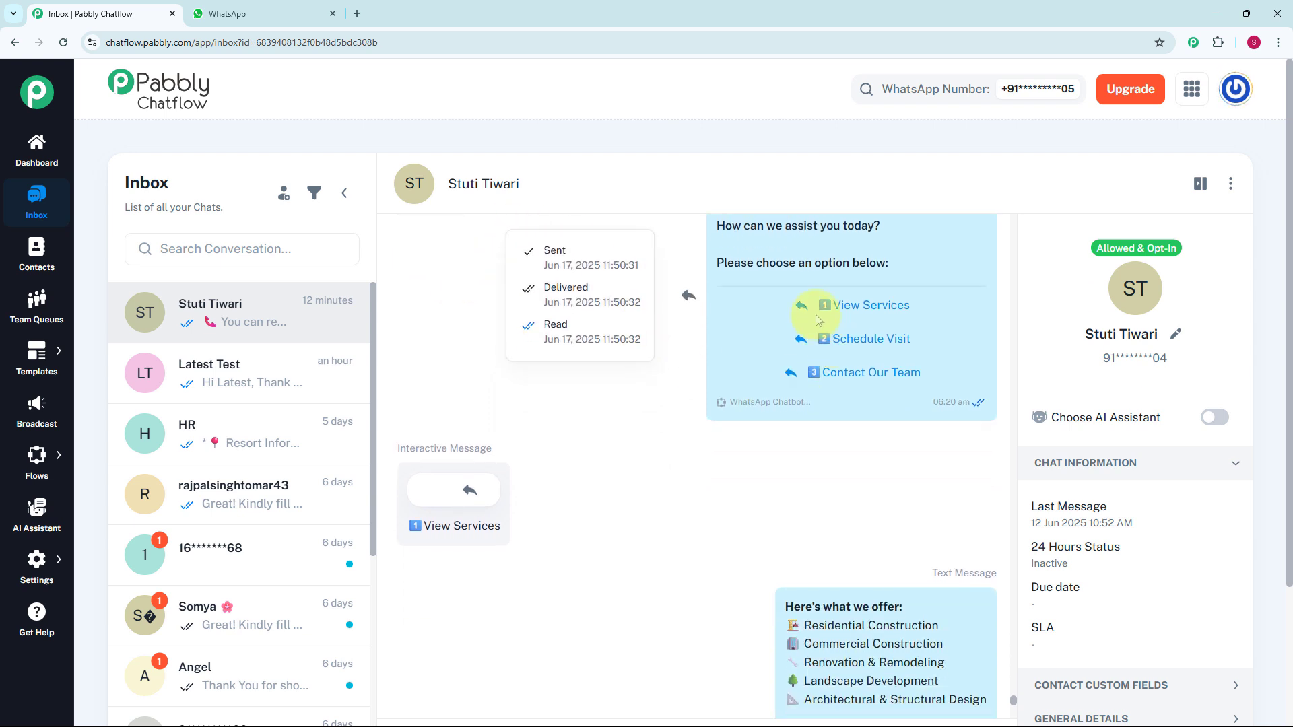
pyautogui.scroll(-1, 615, 496)
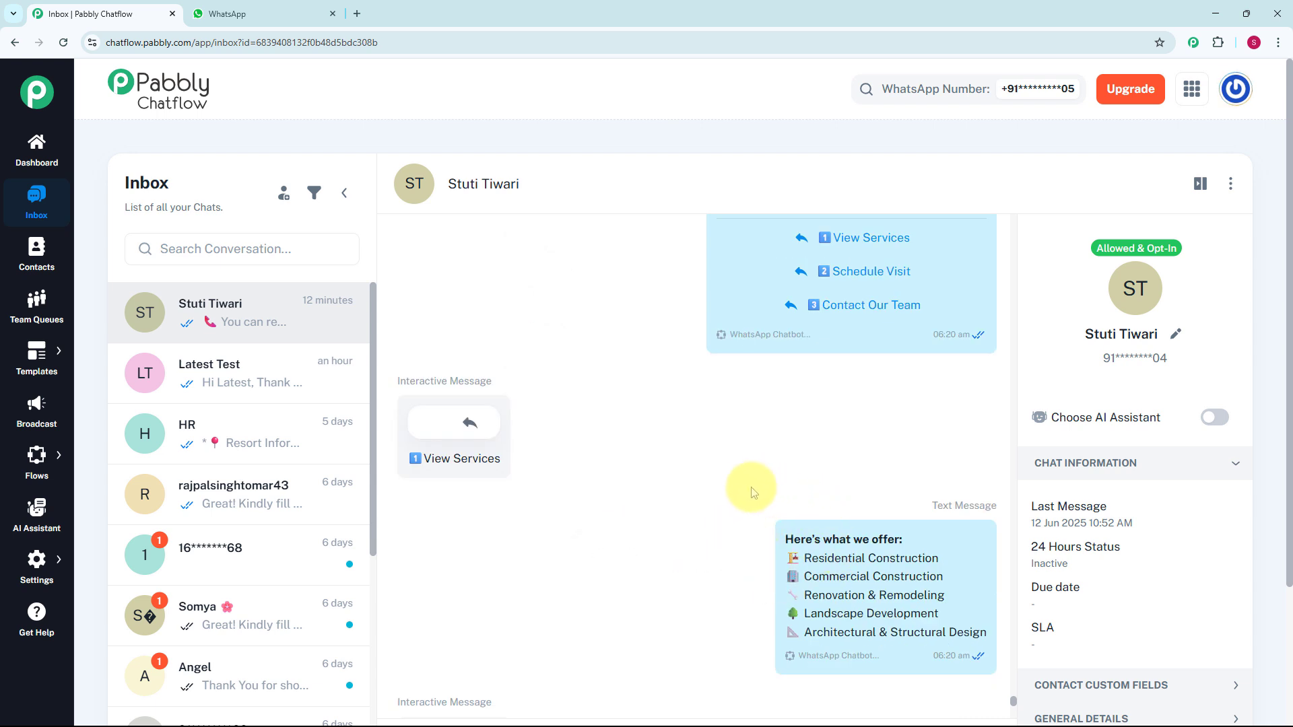
pyautogui.scroll(-3, 712, 486)
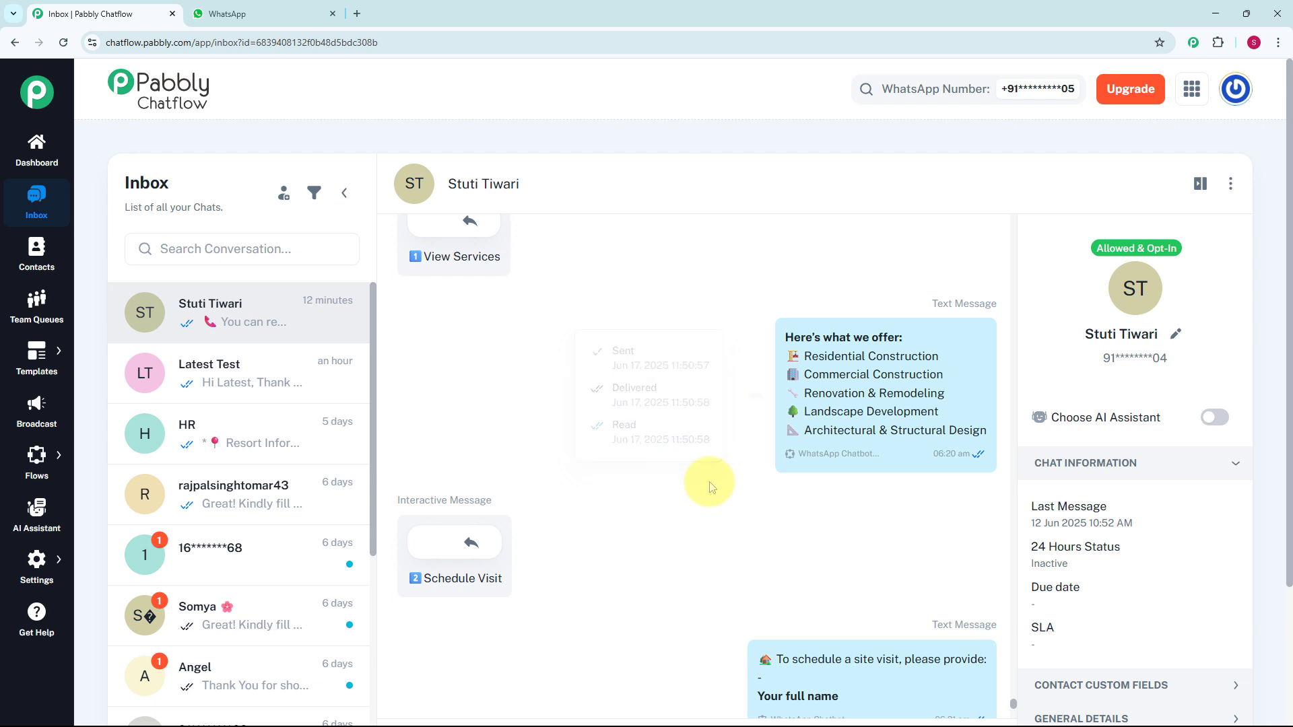
pyautogui.scroll(-1, 711, 487)
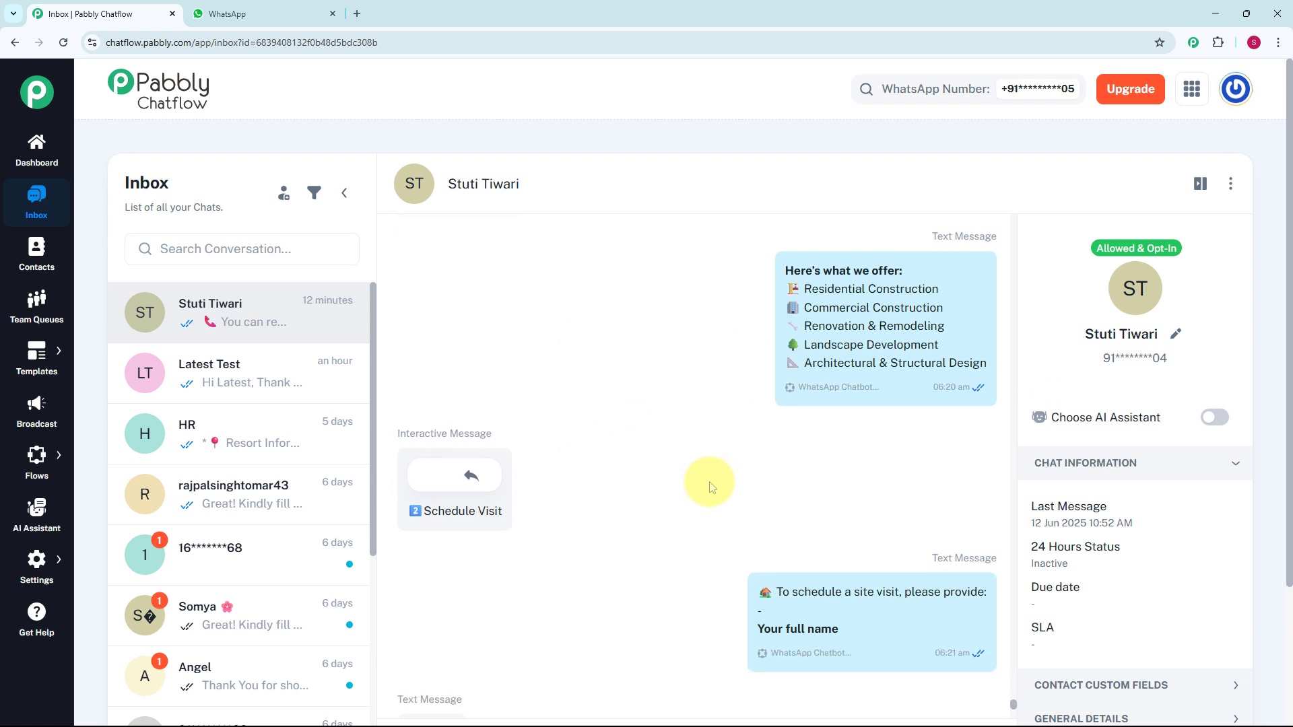
pyautogui.scroll(-1, 712, 487)
pyautogui.scroll(-2, 711, 486)
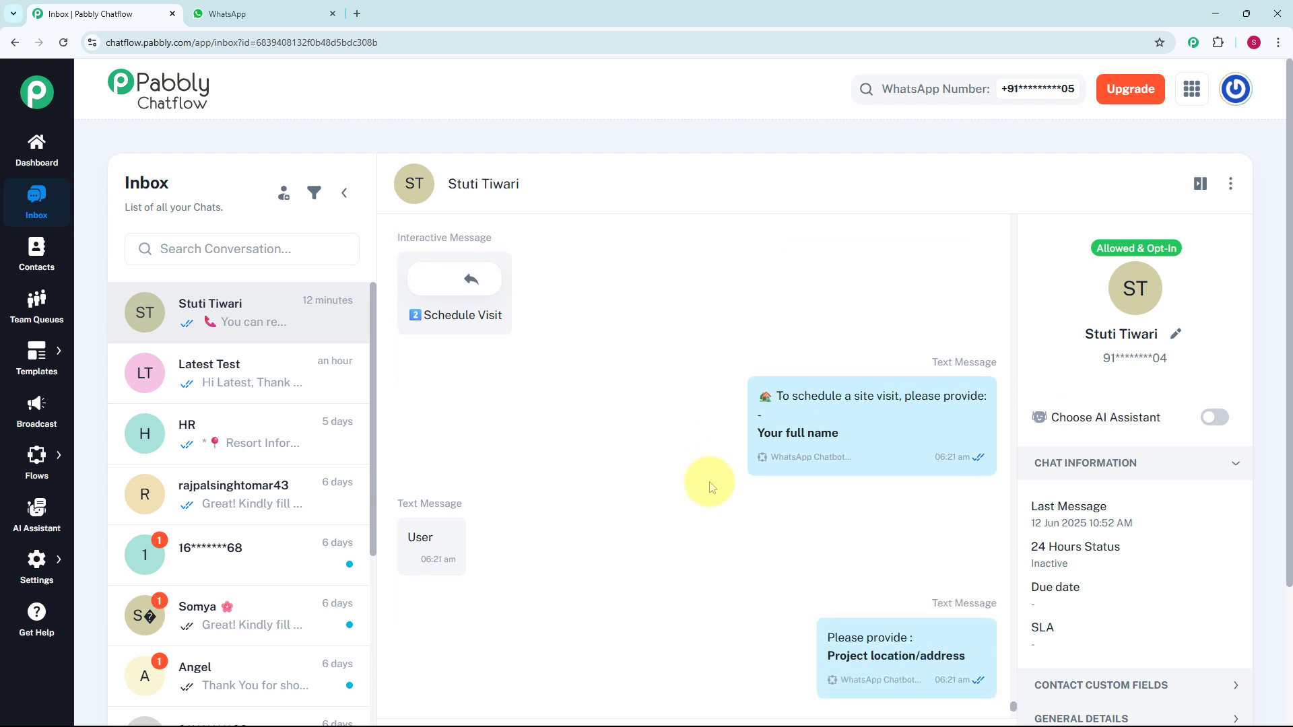
pyautogui.scroll(-4, 711, 487)
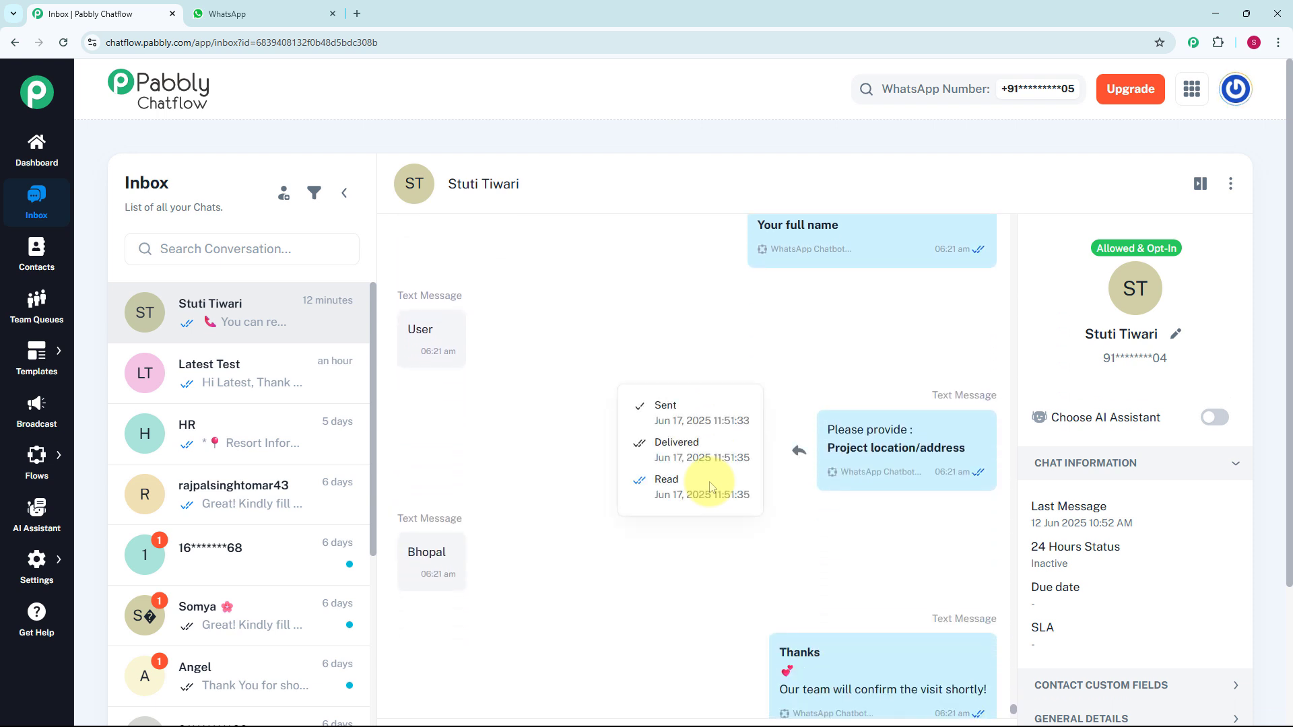
pyautogui.scroll(-2, 711, 486)
pyautogui.scroll(-2, 711, 487)
pyautogui.scroll(-1, 712, 486)
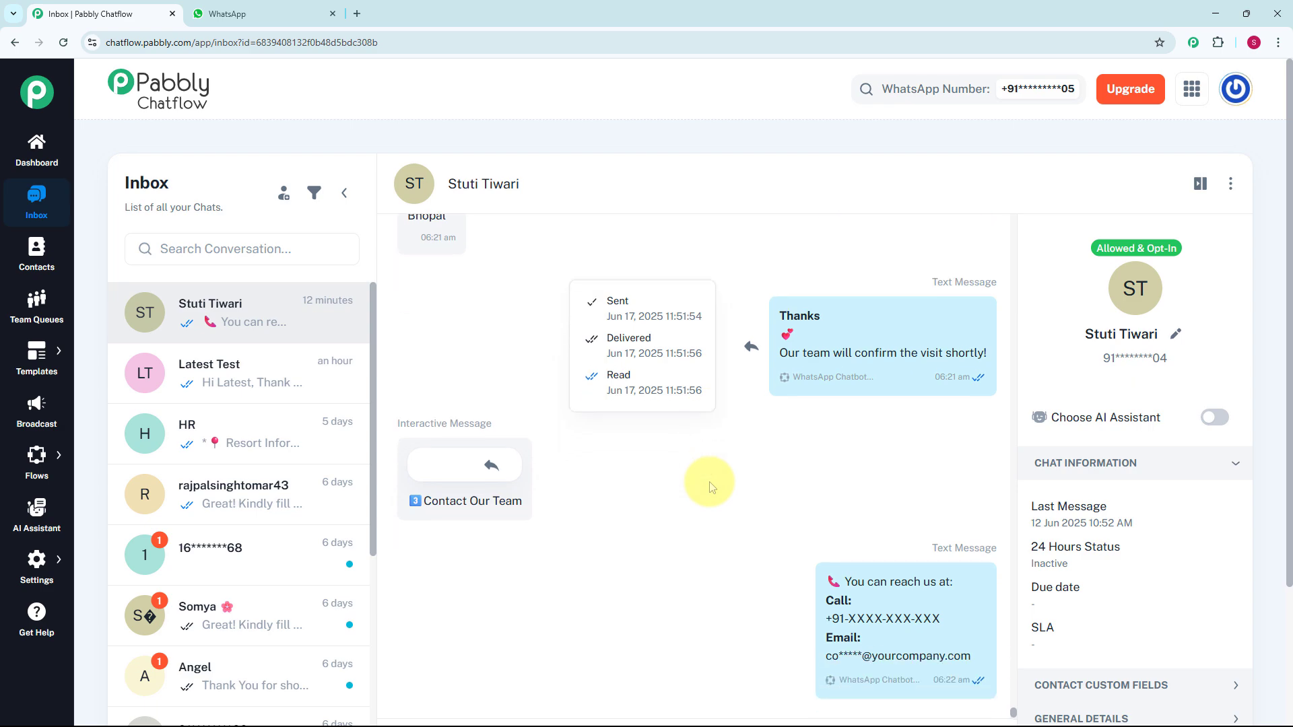